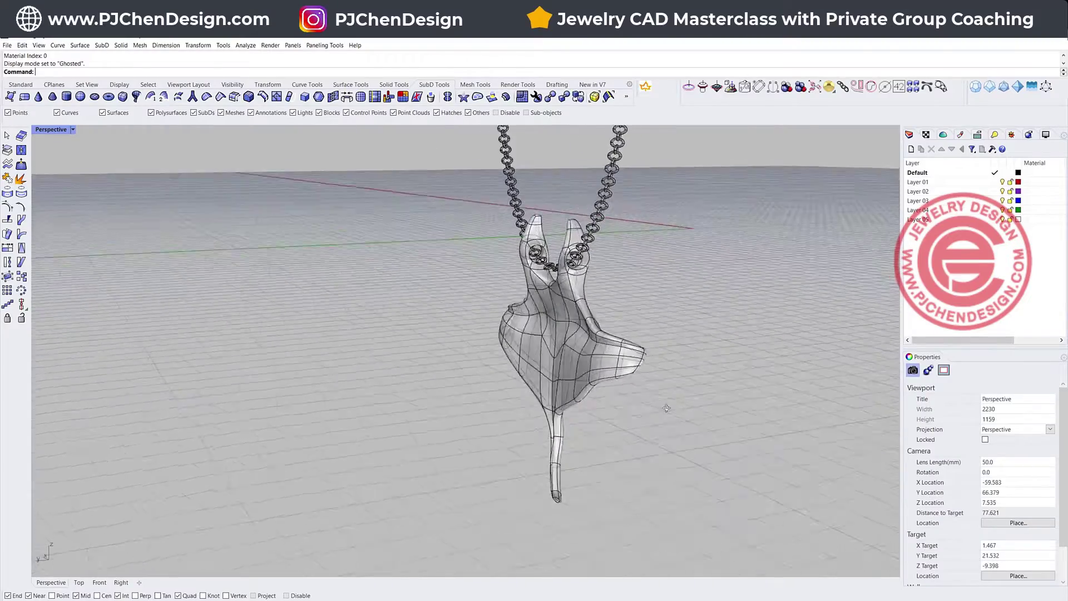
pyautogui.moveTo(659, 408); pyautogui.dragTo(514, 388, button='right')
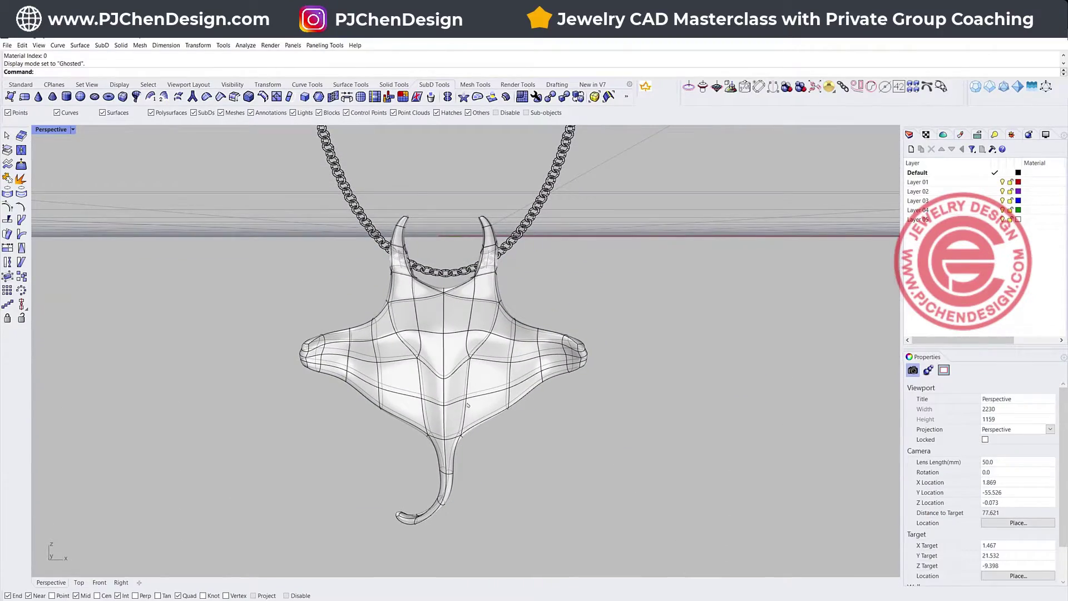
pyautogui.moveTo(498, 457); pyautogui.dragTo(555, 388, button='right')
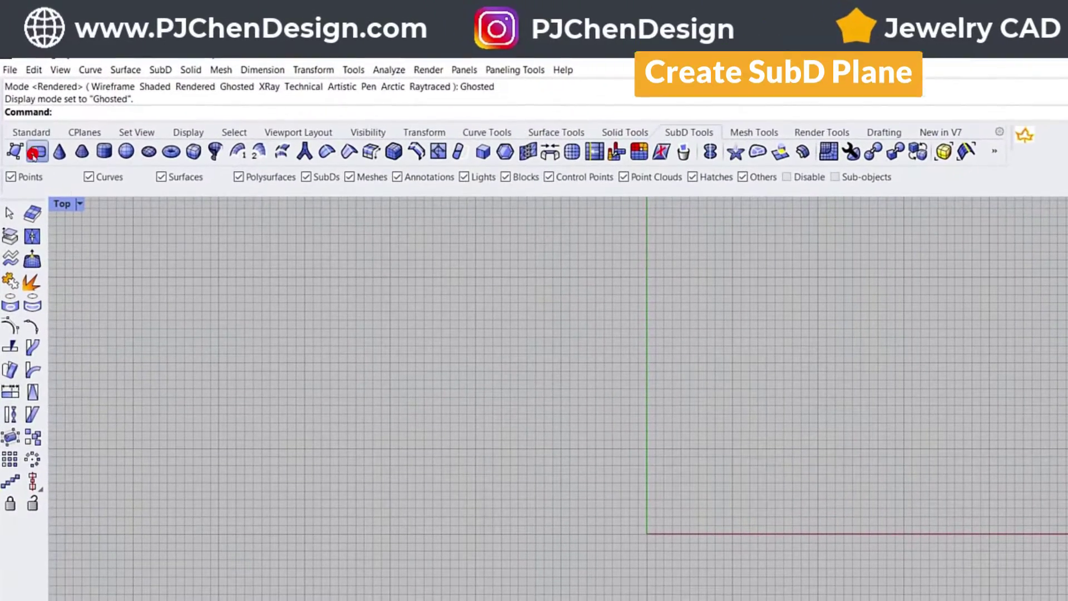
# Step: Create a SubD plane in the Top view with XCount 5 and YCount 5, overlapping the origin
pyautogui.click(34, 153)
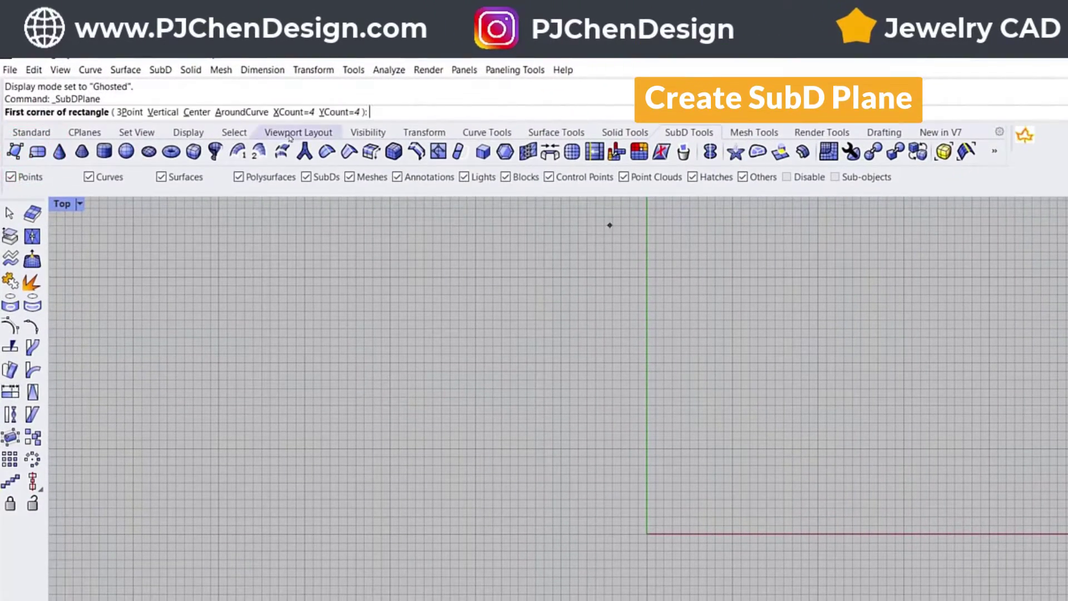
pyautogui.click(291, 113)
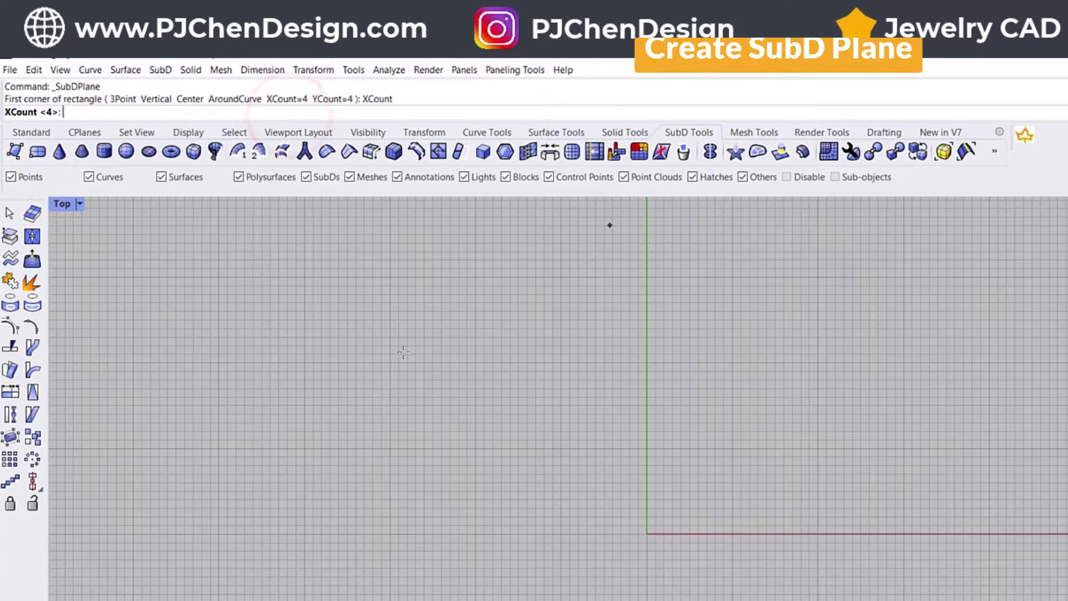
pyautogui.write('5')
pyautogui.press('Return')
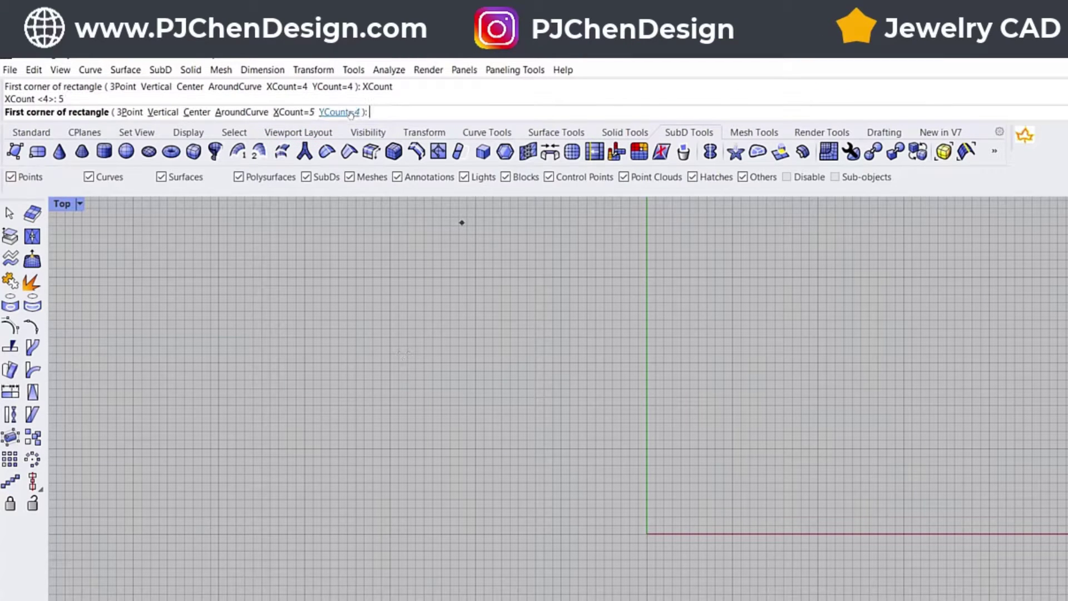
pyautogui.click(340, 113)
pyautogui.write('5')
pyautogui.press('Return')
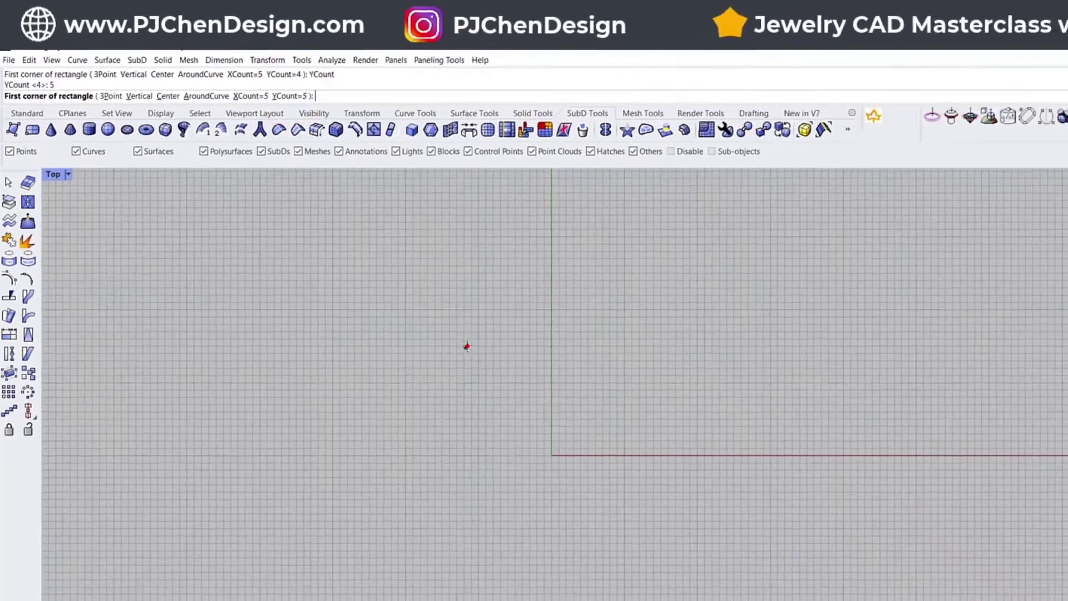
pyautogui.click(538, 398)
pyautogui.click(702, 577)
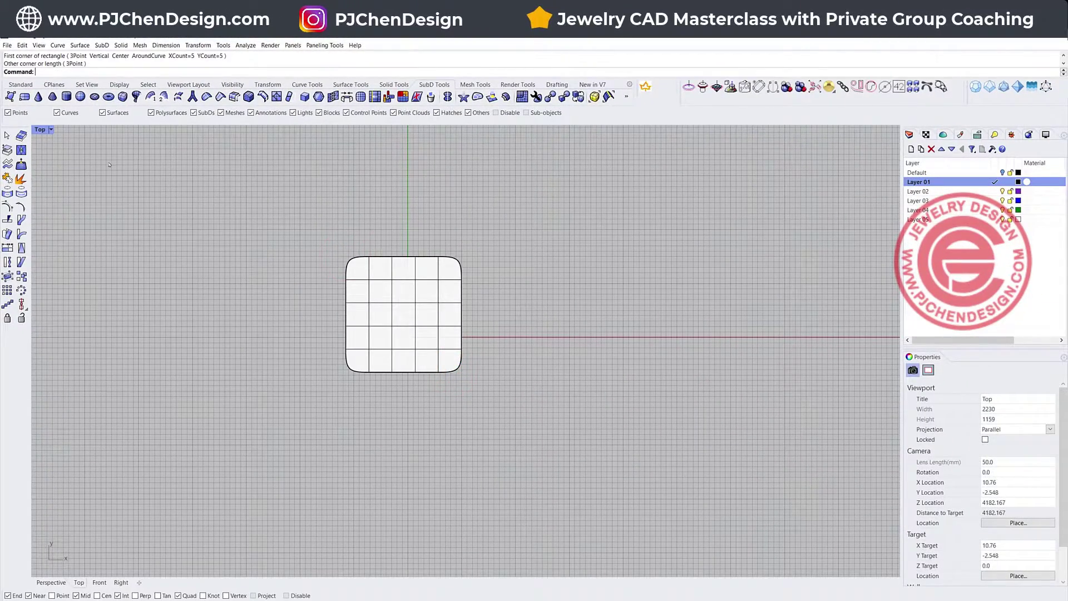
pyautogui.doubleClick(42, 131)
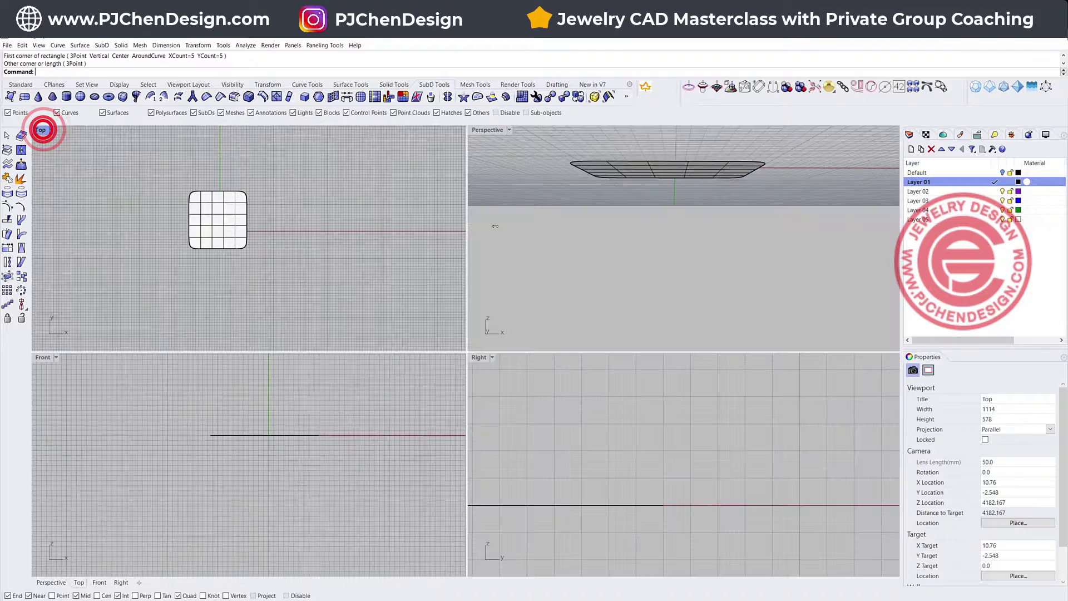
pyautogui.moveTo(599, 243); pyautogui.dragTo(626, 230, button='right')
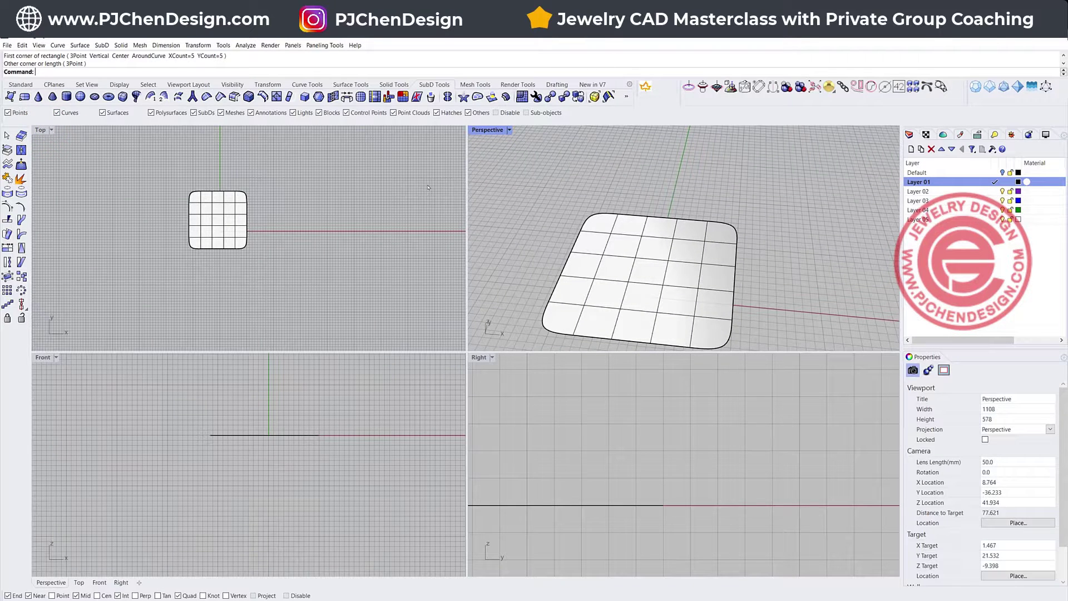
pyautogui.doubleClick(486, 129)
pyautogui.doubleClick(38, 129)
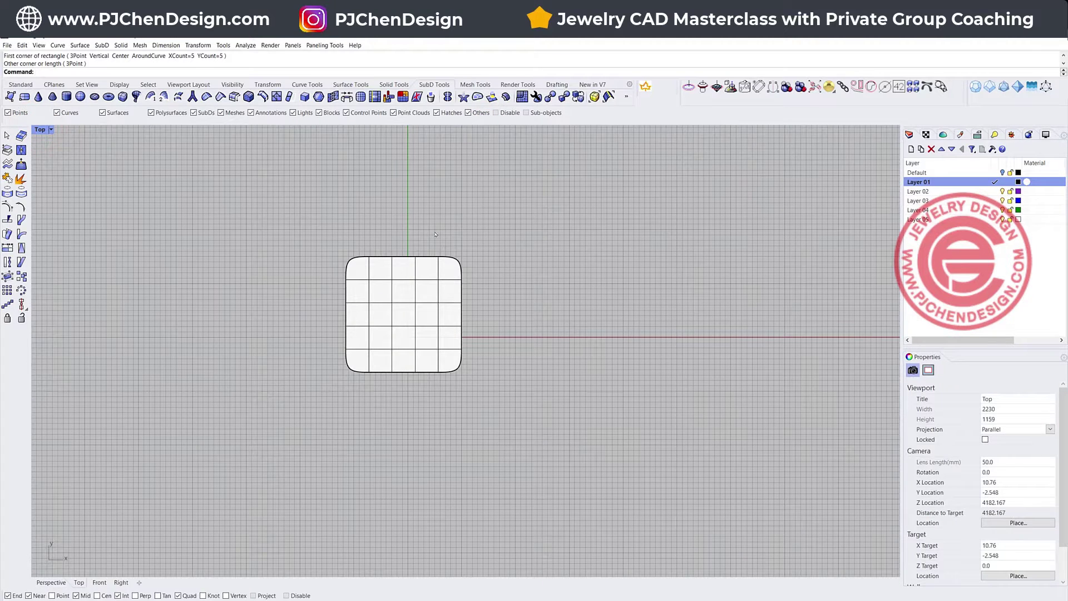
pyautogui.moveTo(436, 234)
pyautogui.mouseDown()
pyautogui.moveTo(501, 453)
pyautogui.moveTo(437, 237)
pyautogui.mouseUp()
# Step: Taper the SubD plane along its horizontal midline so that it narrows strongly towards the end on the positive X side
pyautogui.click(431, 279)
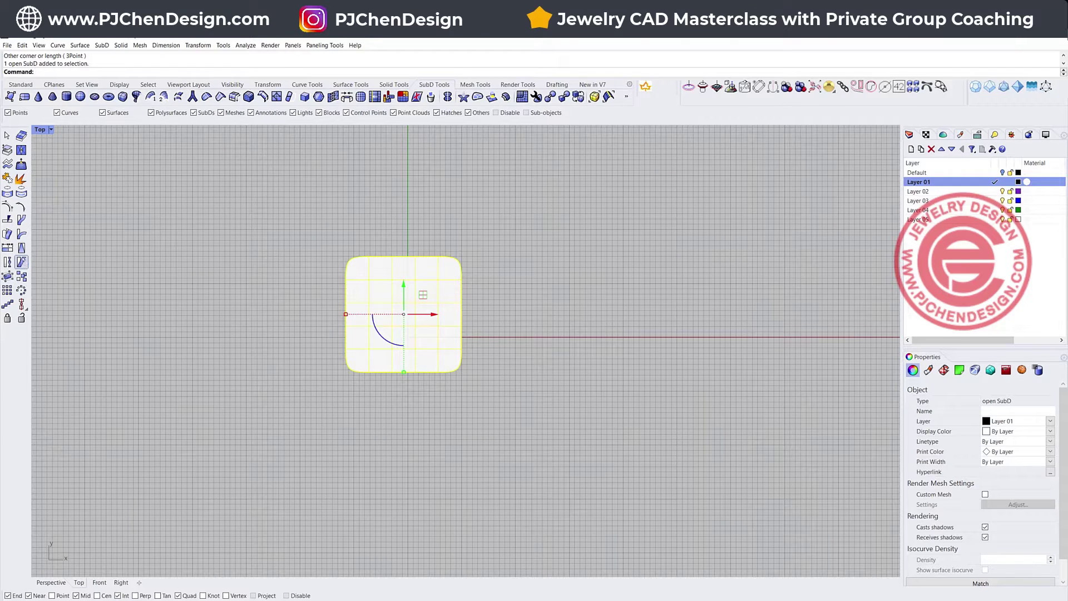
pyautogui.click(21, 247)
pyautogui.click(345, 314)
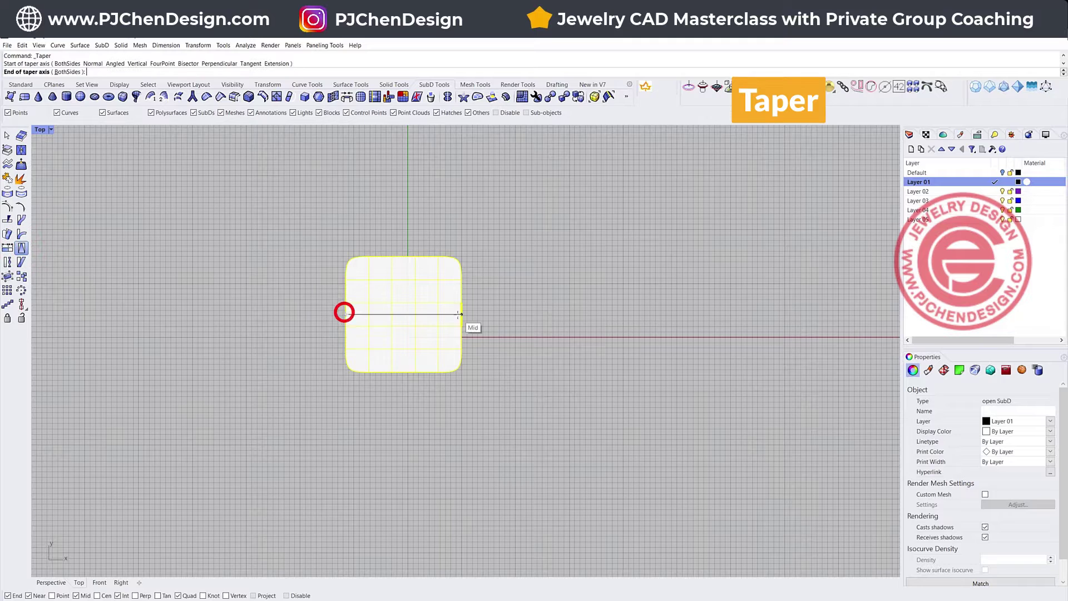
pyautogui.click(460, 314)
pyautogui.click(471, 216)
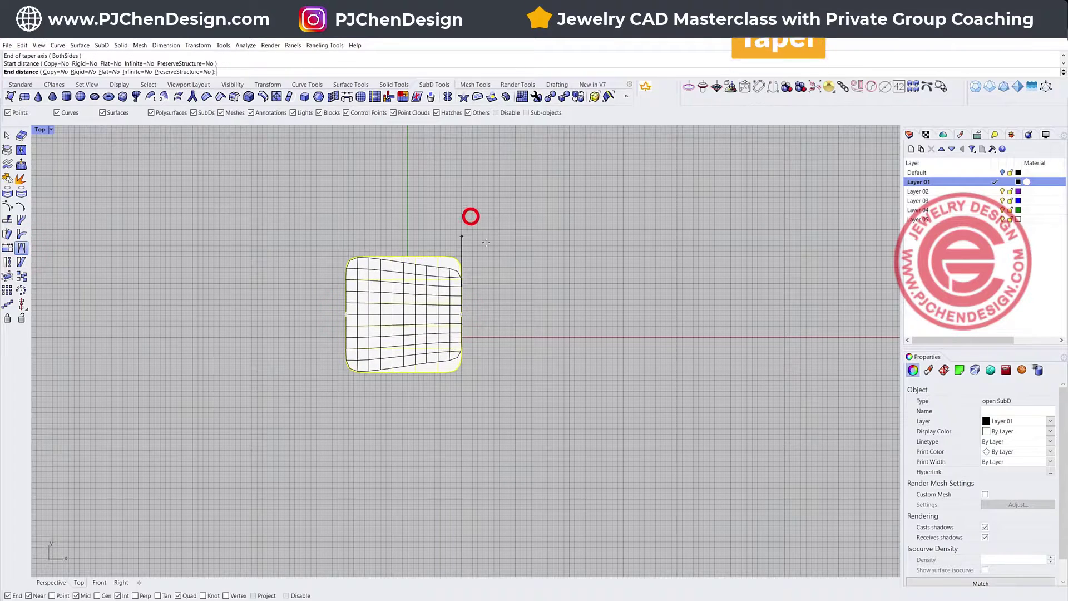
pyautogui.click(493, 286)
pyautogui.scroll(2, 439, 320)
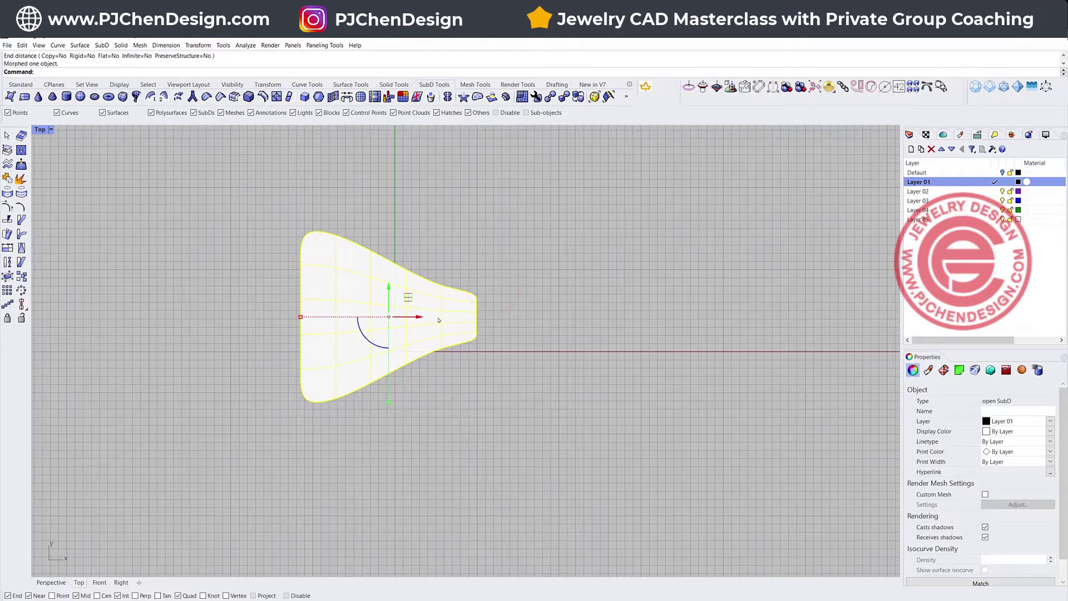
# Step: Scale the vertices of the tapered end together along Y to make the tip narrower
pyautogui.scroll(6, 477, 324)
pyautogui.keyDown('ctrl'); pyautogui.keyDown('shift'); pyautogui.moveTo(443, 238); pyautogui.dragTo(474, 332); pyautogui.keyUp('shift'); pyautogui.keyUp('ctrl')
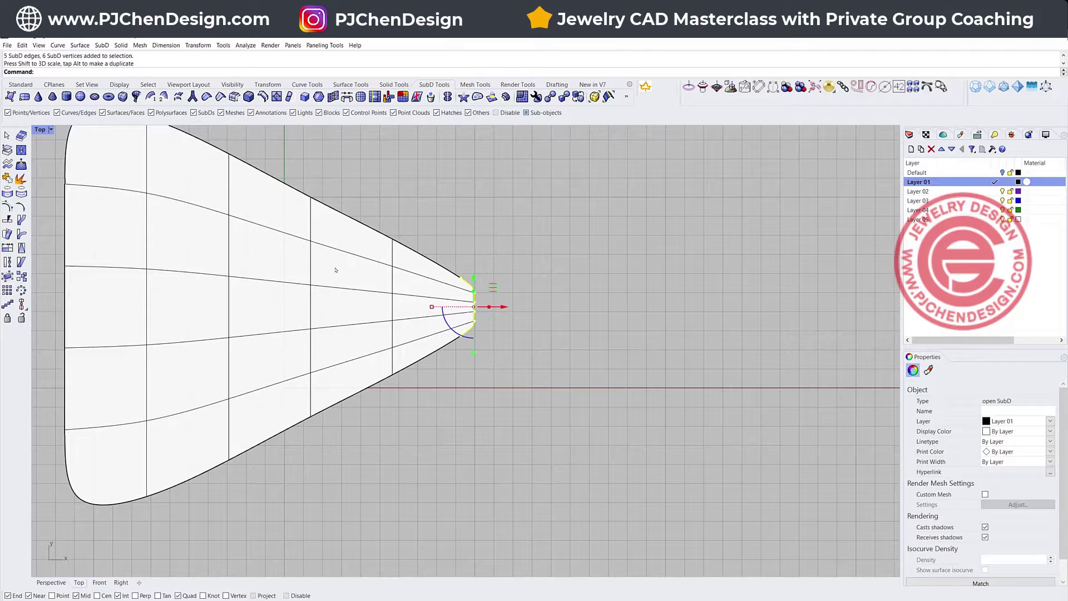
pyautogui.click(370, 194)
# Step: Move the middle vertices of the upper outline outward to form a bulge, and shift the lower outline upward
pyautogui.keyDown('ctrl'); pyautogui.keyDown('shift'); pyautogui.moveTo(299, 175); pyautogui.dragTo(384, 276); pyautogui.keyUp('shift'); pyautogui.keyUp('ctrl')
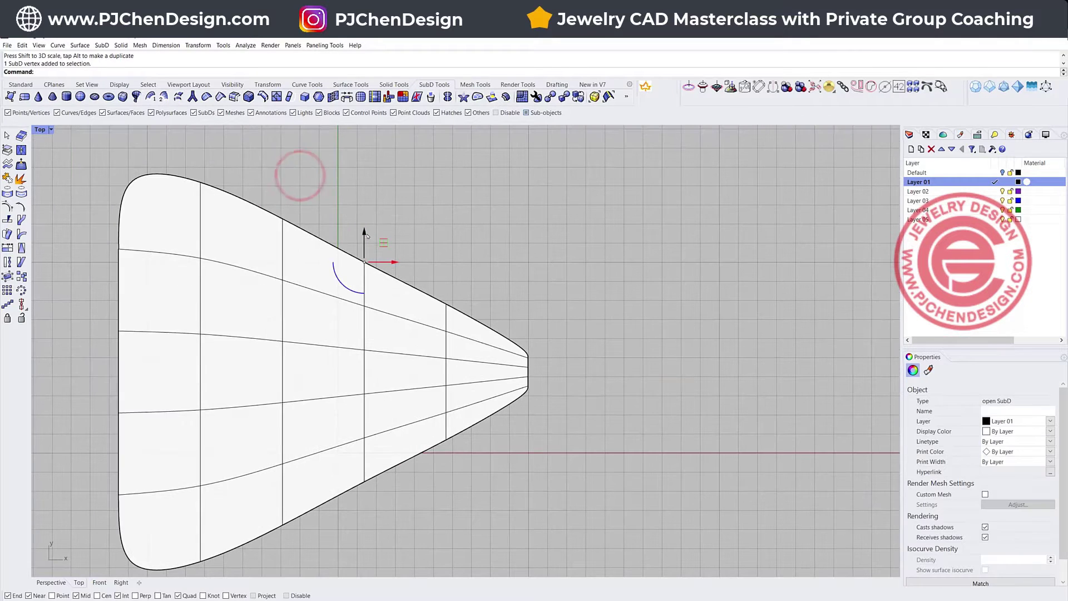
pyautogui.moveTo(365, 232); pyautogui.dragTo(366, 213)
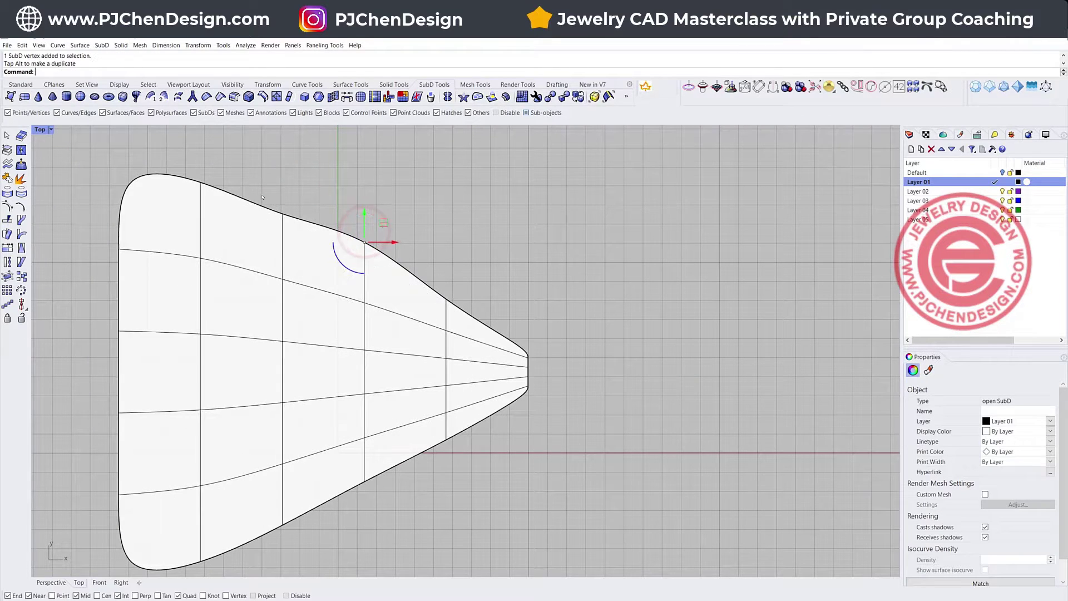
pyautogui.moveTo(283, 214); pyautogui.dragTo(286, 161)
pyautogui.keyDown('ctrl'); pyautogui.keyDown('shift'); pyautogui.click(264, 479); pyautogui.keyUp('shift'); pyautogui.keyUp('ctrl')
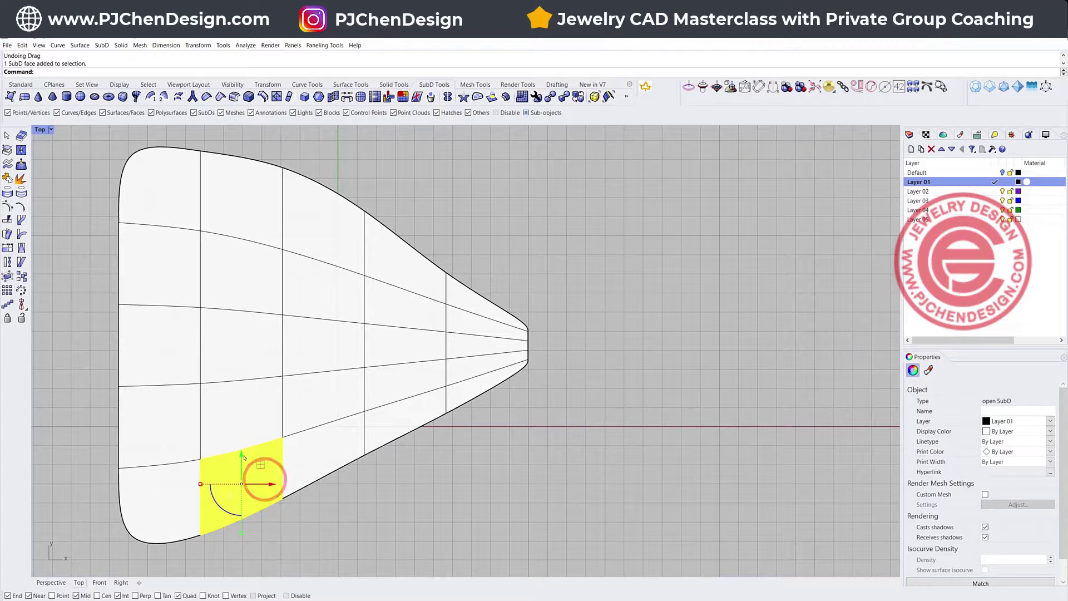
pyautogui.moveTo(244, 457); pyautogui.dragTo(243, 434)
# Step: Set the Top view to Wireframe and move the lower outline vertices and edges near the tip upward
pyautogui.click(52, 129)
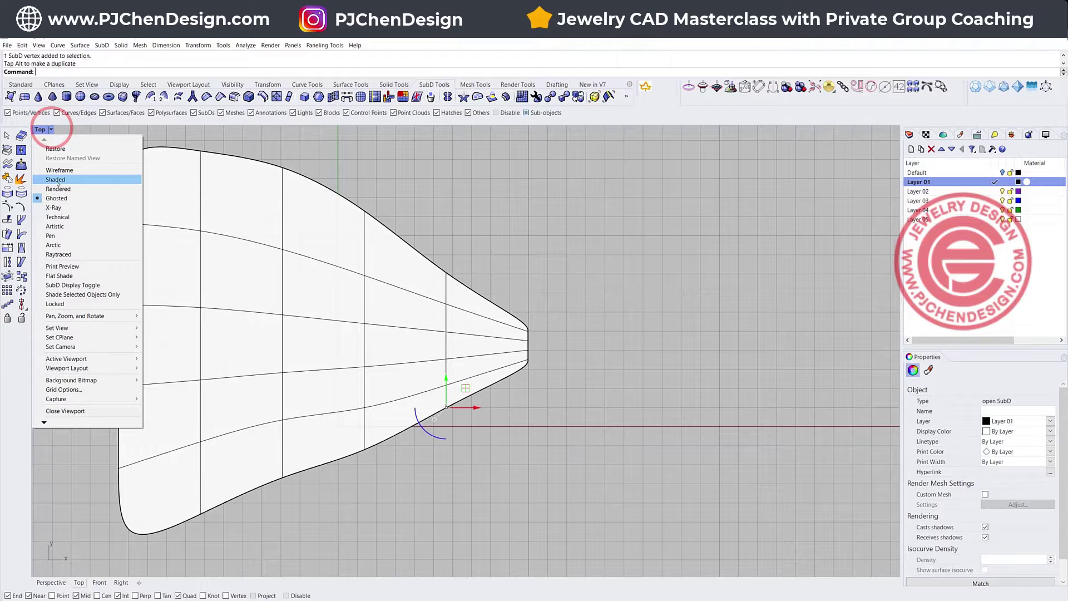
pyautogui.click(62, 169)
pyautogui.moveTo(428, 375); pyautogui.dragTo(455, 413)
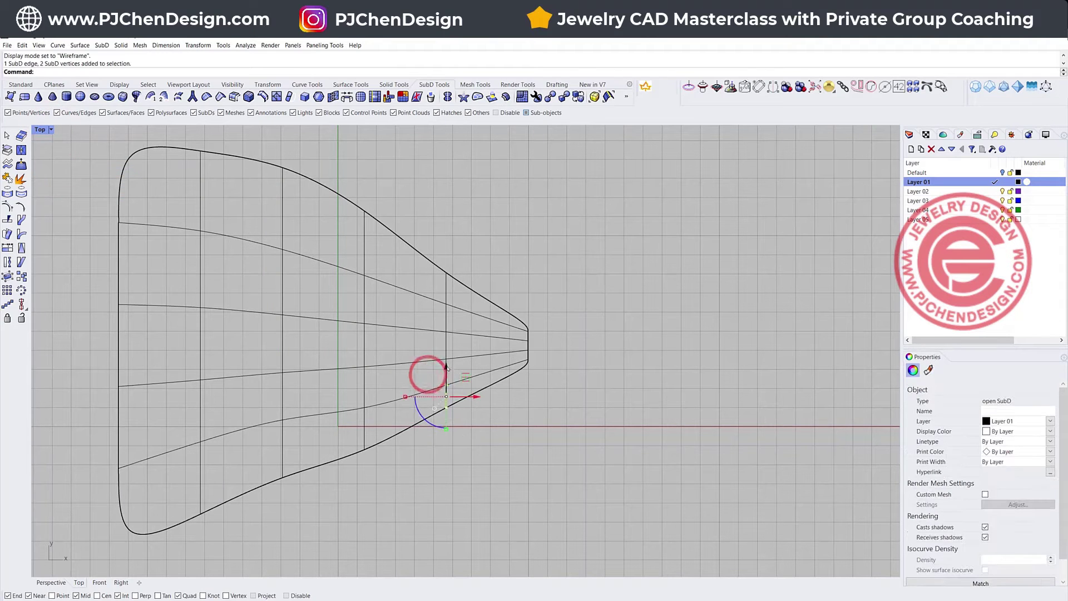
pyautogui.moveTo(447, 370); pyautogui.dragTo(447, 354)
pyautogui.click(365, 445)
pyautogui.moveTo(351, 393); pyautogui.dragTo(367, 374)
# Step: Narrow the end of the tip along Y and pull its middle and upper vertices outward to begin rounding it
pyautogui.moveTo(511, 285); pyautogui.dragTo(528, 362)
pyautogui.scroll(2, 523, 378)
pyautogui.scroll(4, 518, 345)
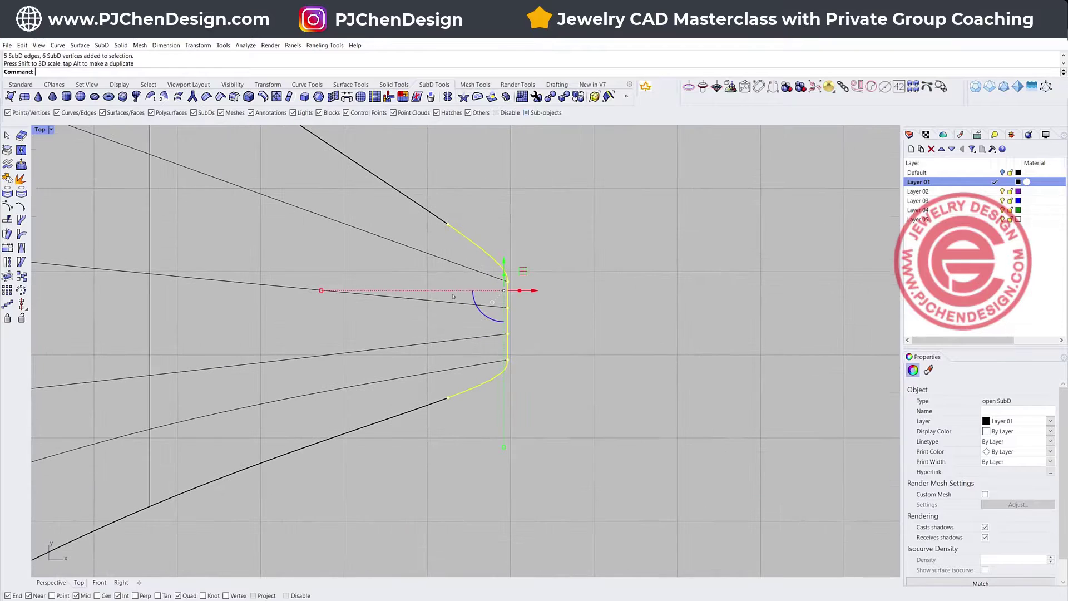
pyautogui.moveTo(450, 277); pyautogui.dragTo(543, 348)
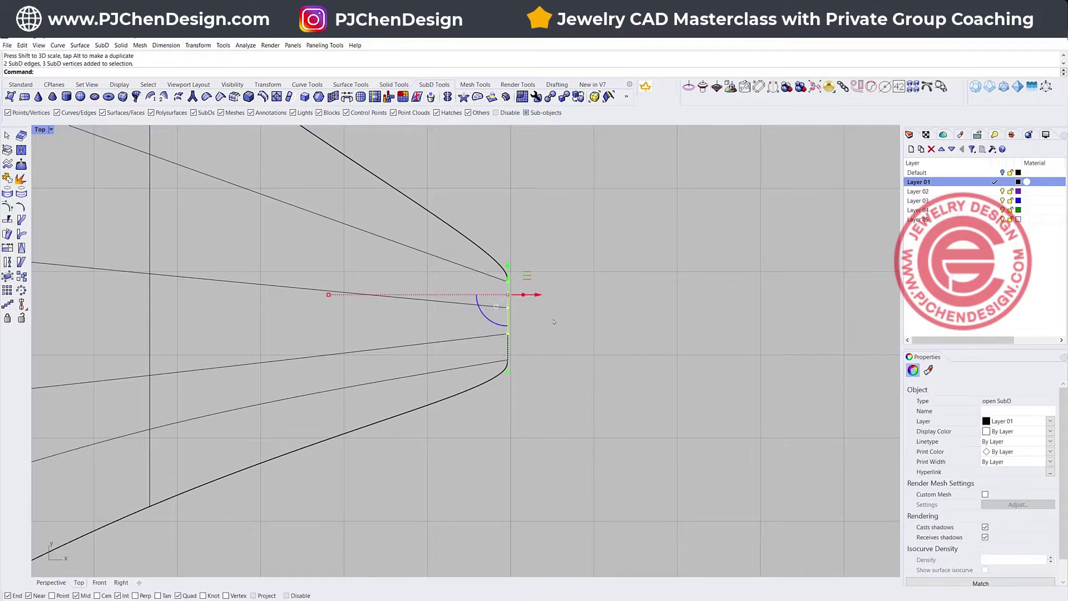
pyautogui.click(564, 318)
pyautogui.moveTo(491, 295); pyautogui.dragTo(559, 320)
pyautogui.click(511, 282)
pyautogui.moveTo(530, 261); pyautogui.dragTo(540, 263)
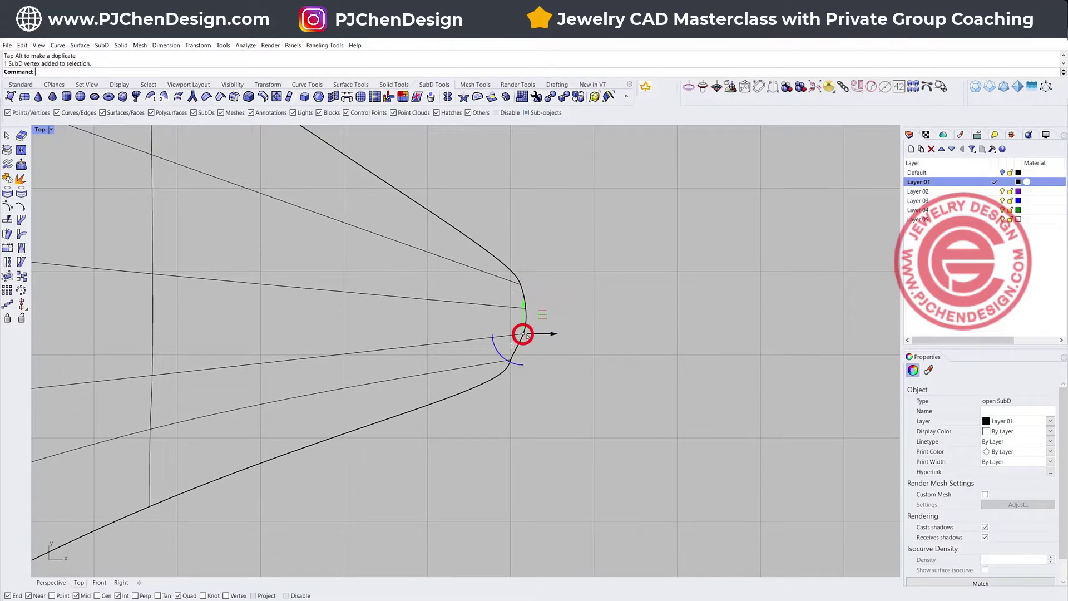
# Step: Move the lower corner vertex of the tip outward and slightly up to continue the rounded end
pyautogui.click(539, 401)
pyautogui.scroll(4, 511, 355)
pyautogui.click(510, 364)
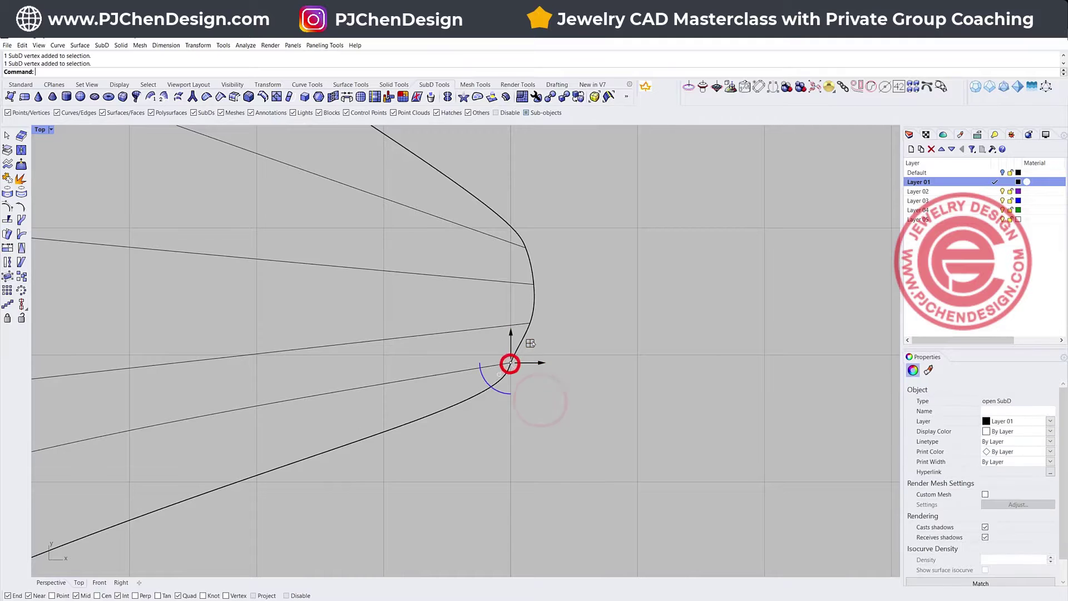
pyautogui.moveTo(533, 339)
pyautogui.mouseDown()
pyautogui.moveTo(544, 341)
pyautogui.moveTo(542, 328)
pyautogui.mouseUp()
pyautogui.click(541, 388)
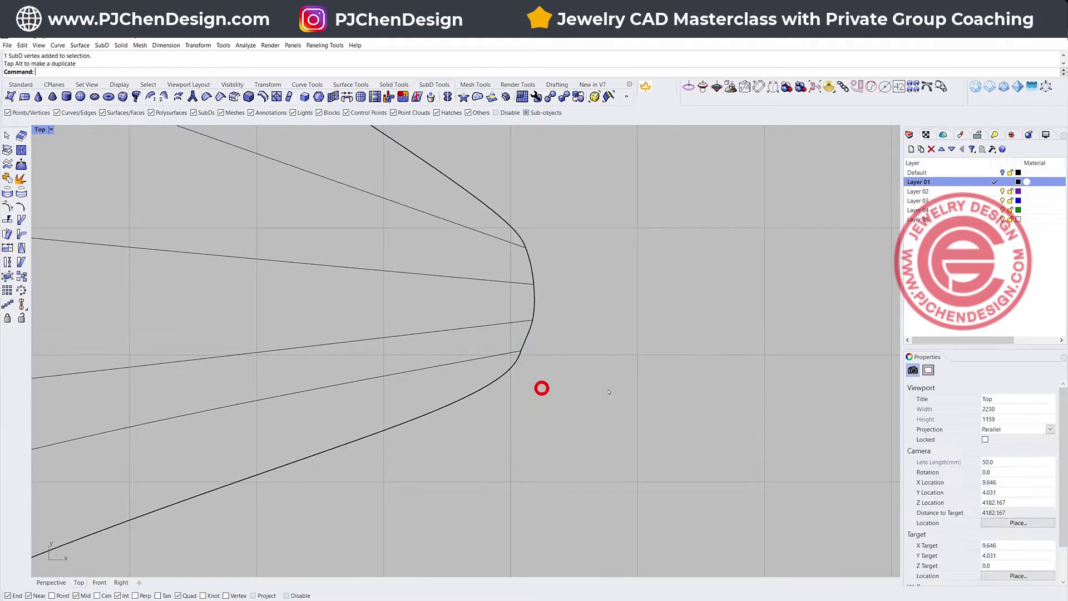
# Step: Switch the SubD to flat display and reposition the lower control vertex of the tip to even out its rounding
pyautogui.scroll(-8, 600, 350)
pyautogui.scroll(-6, 580, 385)
pyautogui.scroll(4, 578, 380)
pyautogui.press('Tab')
pyautogui.scroll(6, 571, 381)
pyautogui.click(557, 387)
pyautogui.click(558, 388)
pyautogui.moveTo(557, 387); pyautogui.dragTo(579, 349)
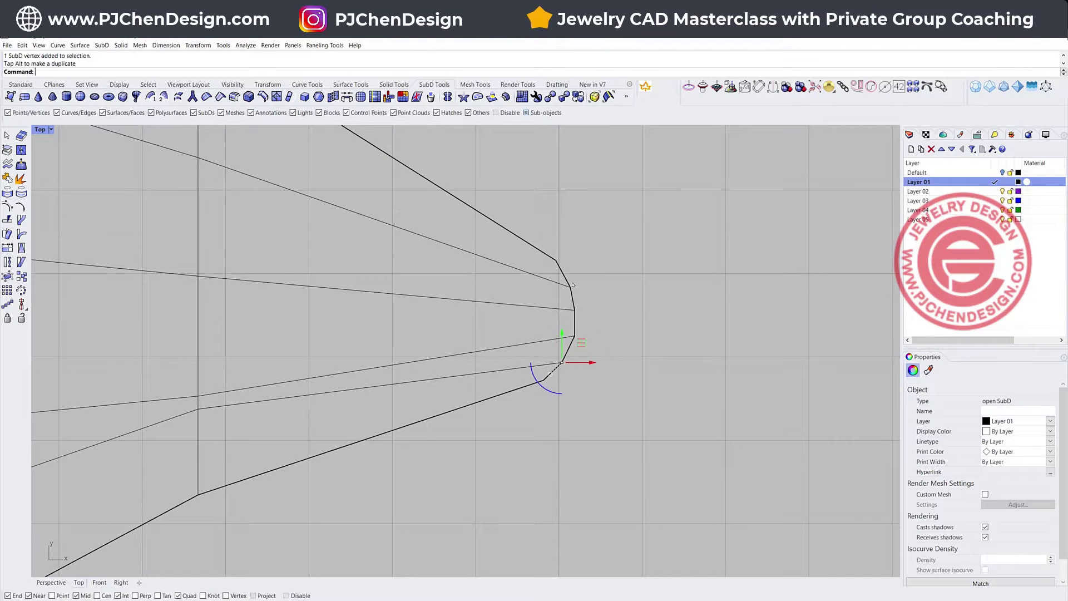
# Step: Move the lower inner vertex behind the tip downward for more even spacing and return the SubD to smooth display
pyautogui.click(607, 394)
pyautogui.scroll(-2, 214, 417)
pyautogui.click(209, 412)
pyautogui.moveTo(227, 391); pyautogui.dragTo(228, 417)
pyautogui.click(544, 436)
pyautogui.scroll(-1, 544, 437)
pyautogui.press('Tab')
# Step: Move the whole SubD along X until its wide end slightly overlaps the Y axis
pyautogui.moveTo(504, 384); pyautogui.dragTo(612, 356, button='right')
pyautogui.scroll(-10, 451, 398)
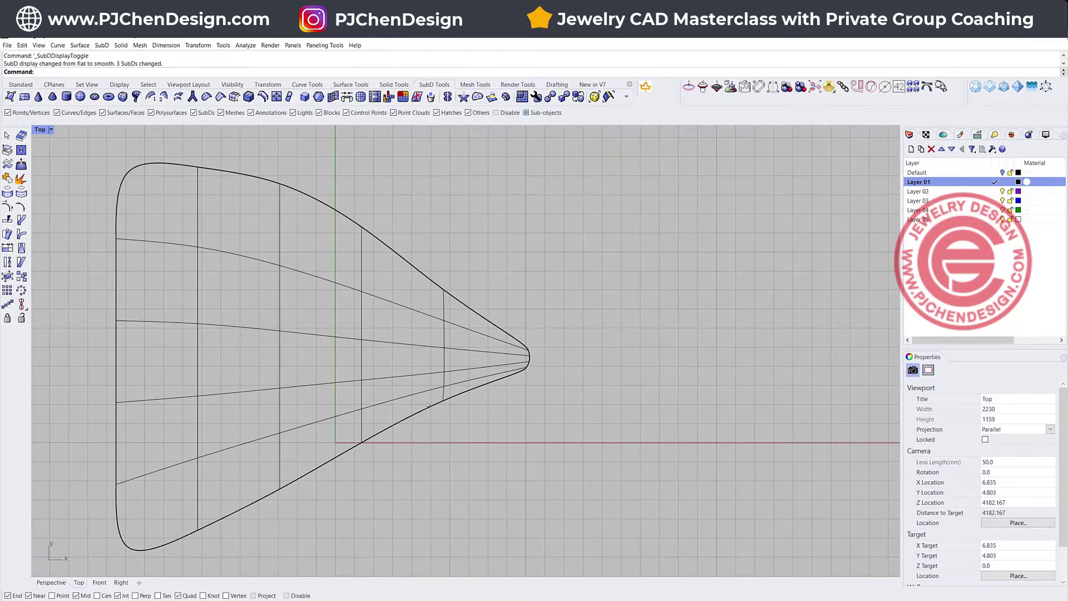
pyautogui.moveTo(403, 407); pyautogui.dragTo(462, 398, button='right')
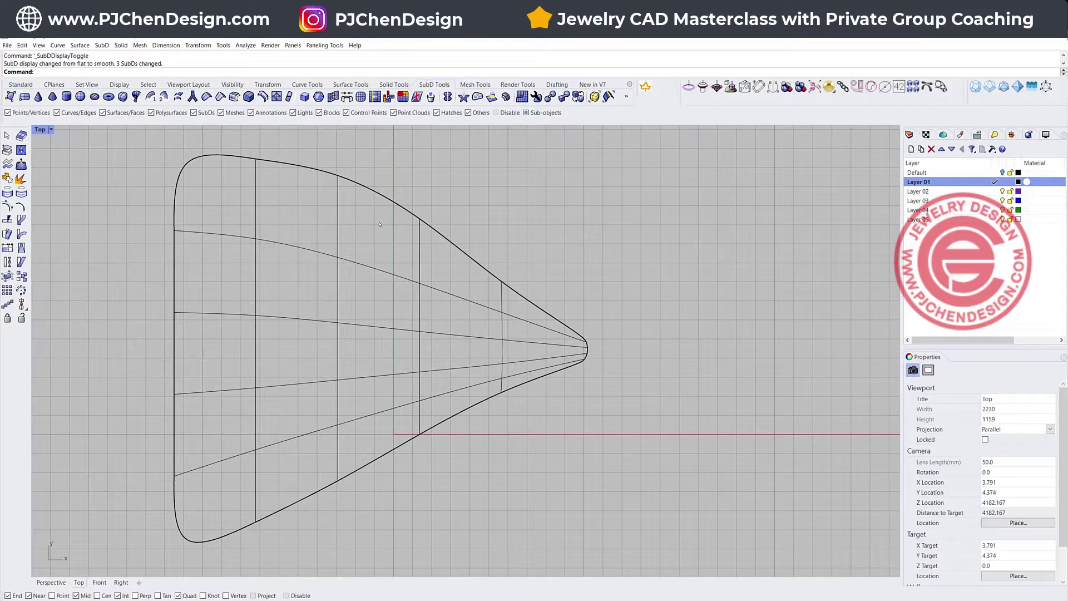
pyautogui.scroll(-5, 366, 309)
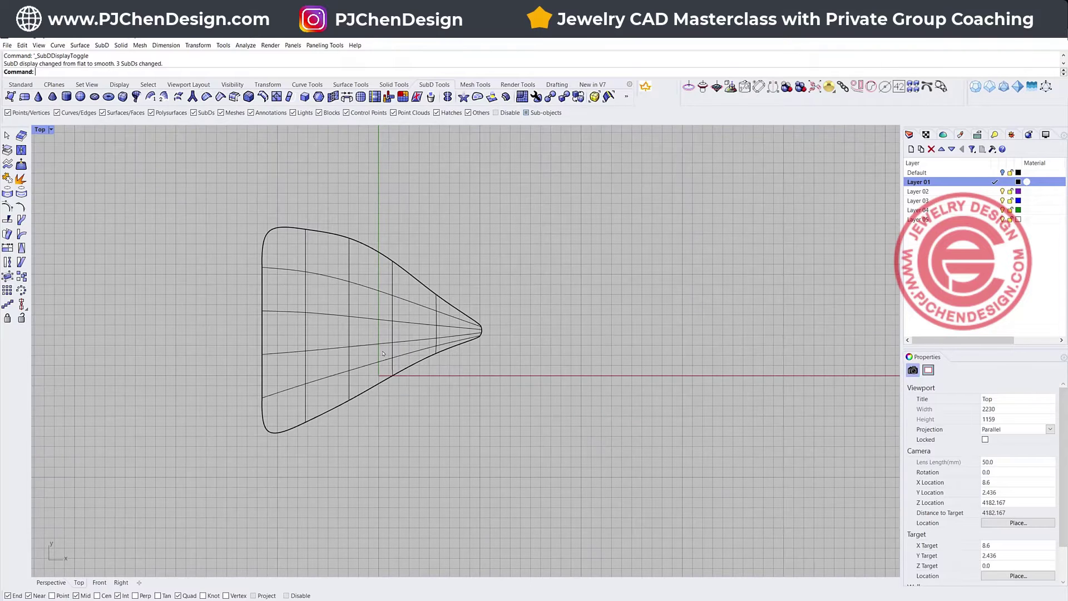
pyautogui.moveTo(393, 312); pyautogui.dragTo(507, 313)
pyautogui.click(656, 438)
# Step: Reflect the SubD across the Y axis, keeping the current primary side, to form both symmetric wings
pyautogui.scroll(3, 476, 334)
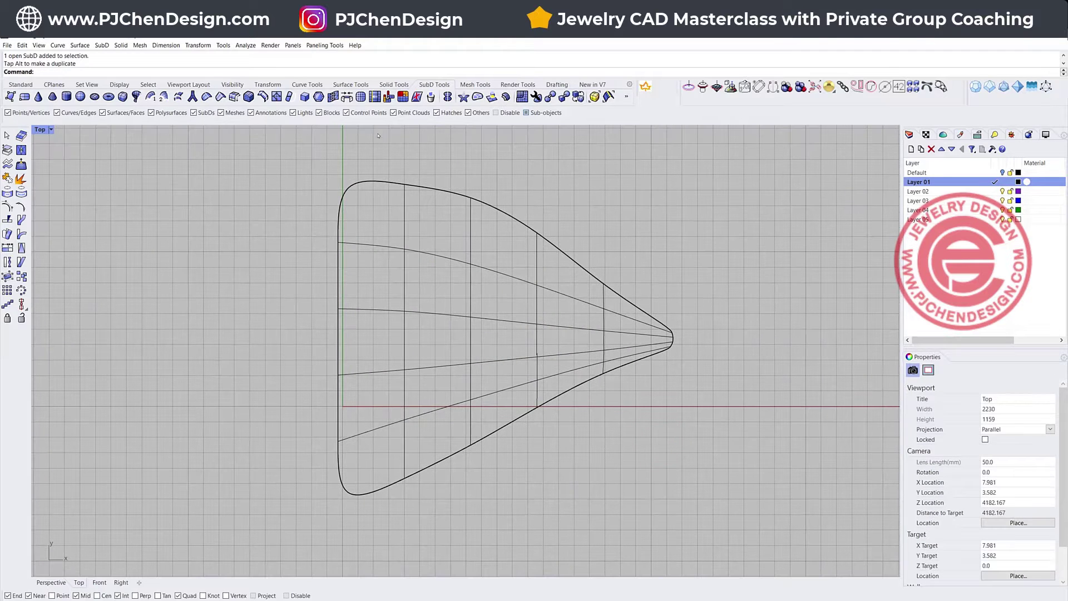
pyautogui.click(421, 185)
pyautogui.click(570, 182)
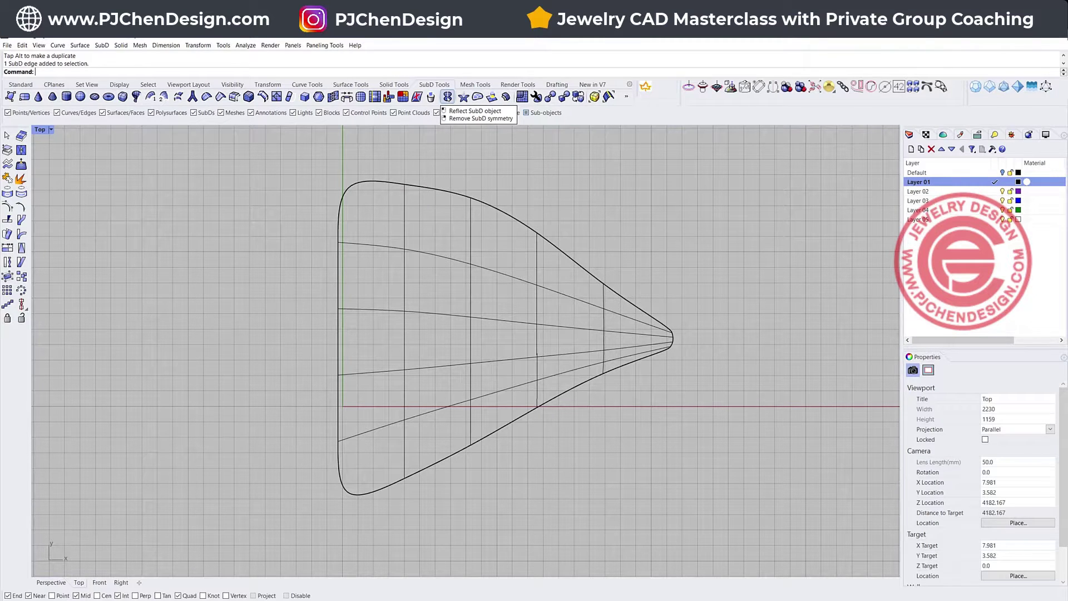
pyautogui.click(447, 97)
pyautogui.click(454, 193)
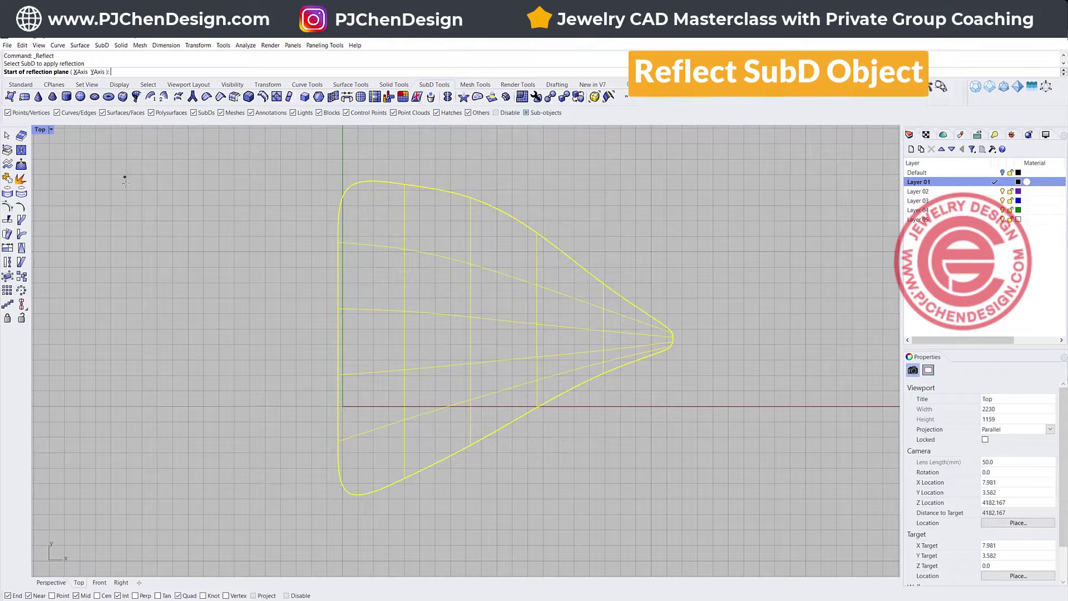
pyautogui.click(98, 72)
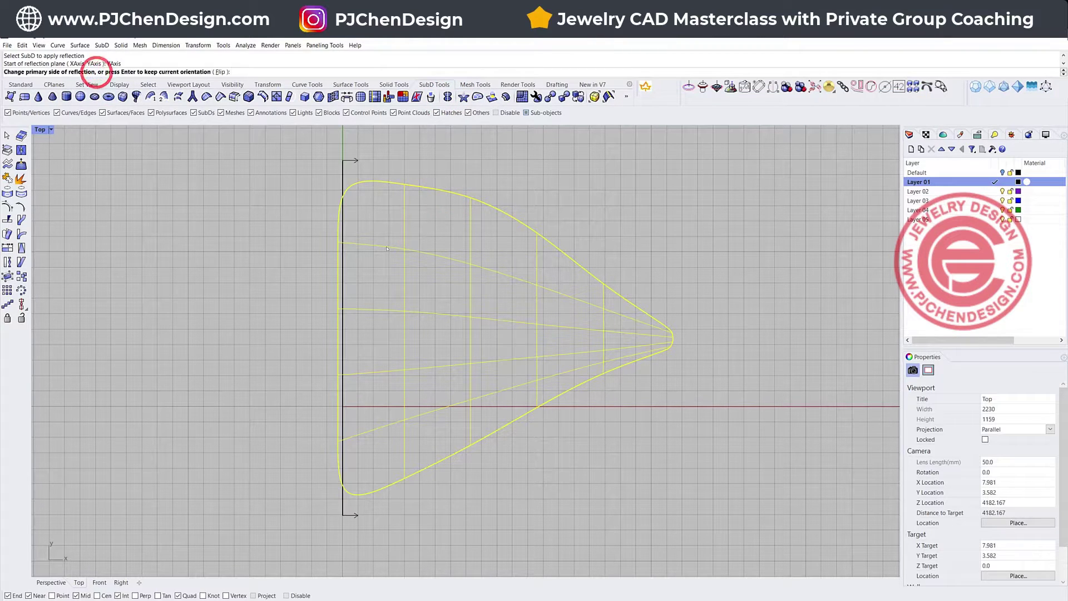
pyautogui.press('Return')
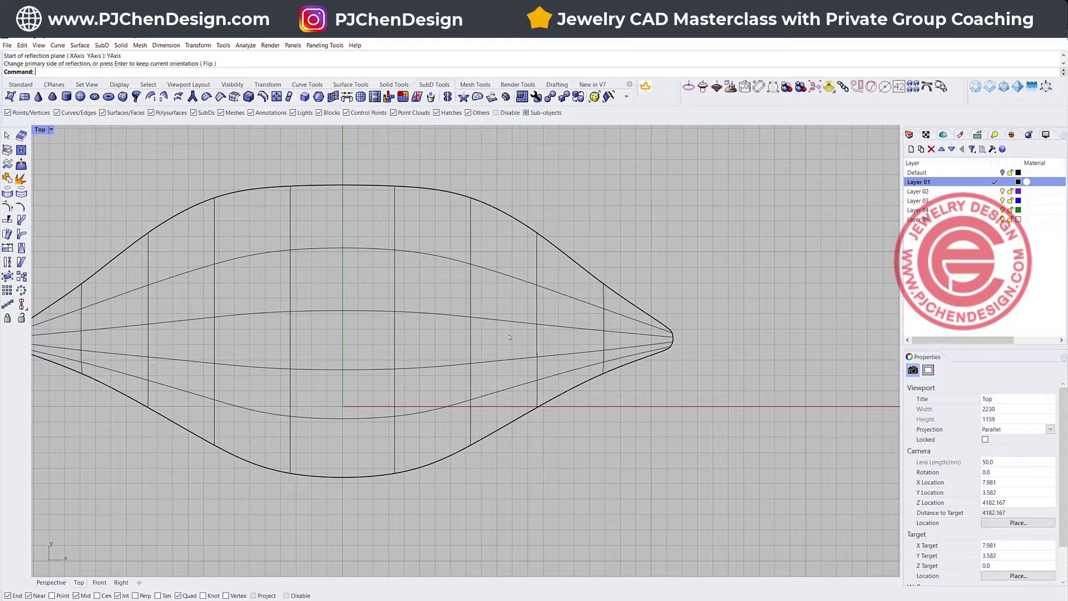
pyautogui.scroll(-3, 433, 351)
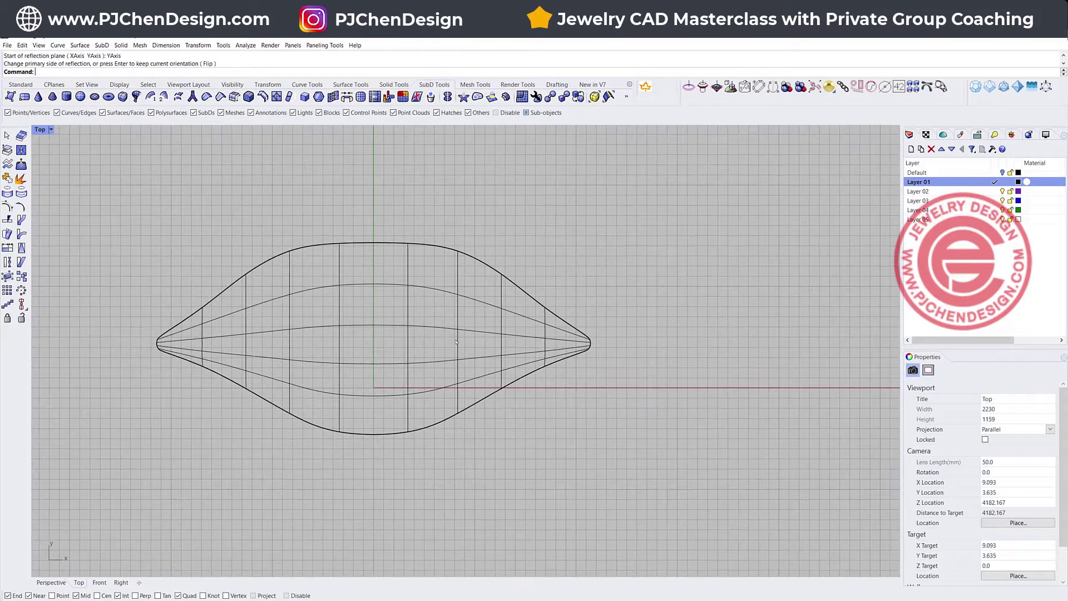
# Step: Select the outer faces of the wing in the four-viewport layout, then rotate and raise them in the Front view
pyautogui.doubleClick(41, 129)
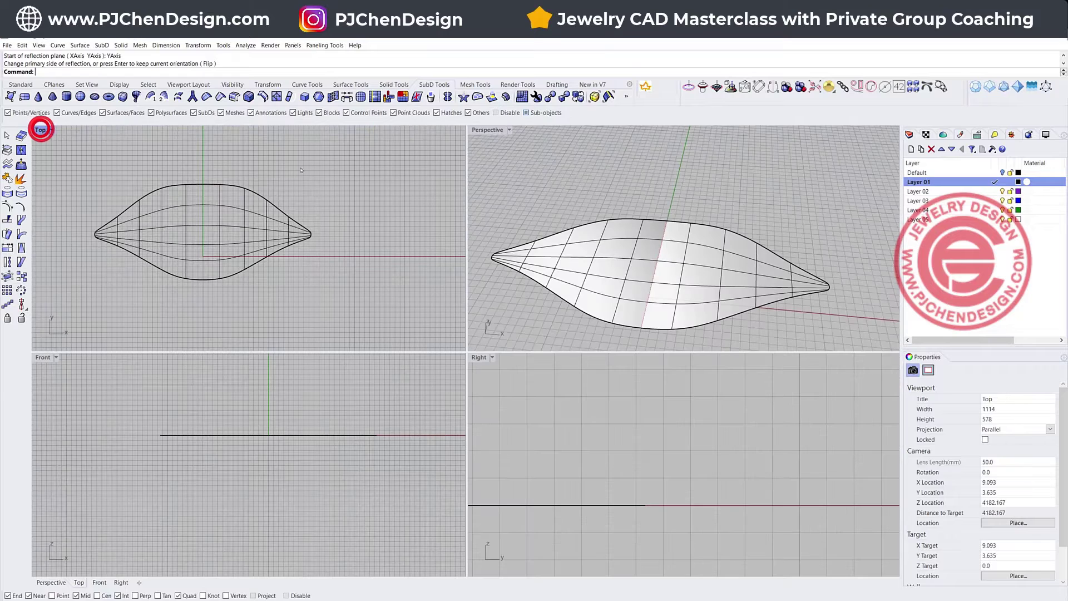
pyautogui.moveTo(698, 234)
pyautogui.mouseDown(button='right')
pyautogui.moveTo(699, 243)
pyautogui.moveTo(695, 231)
pyautogui.moveTo(719, 235)
pyautogui.mouseUp(button='right')
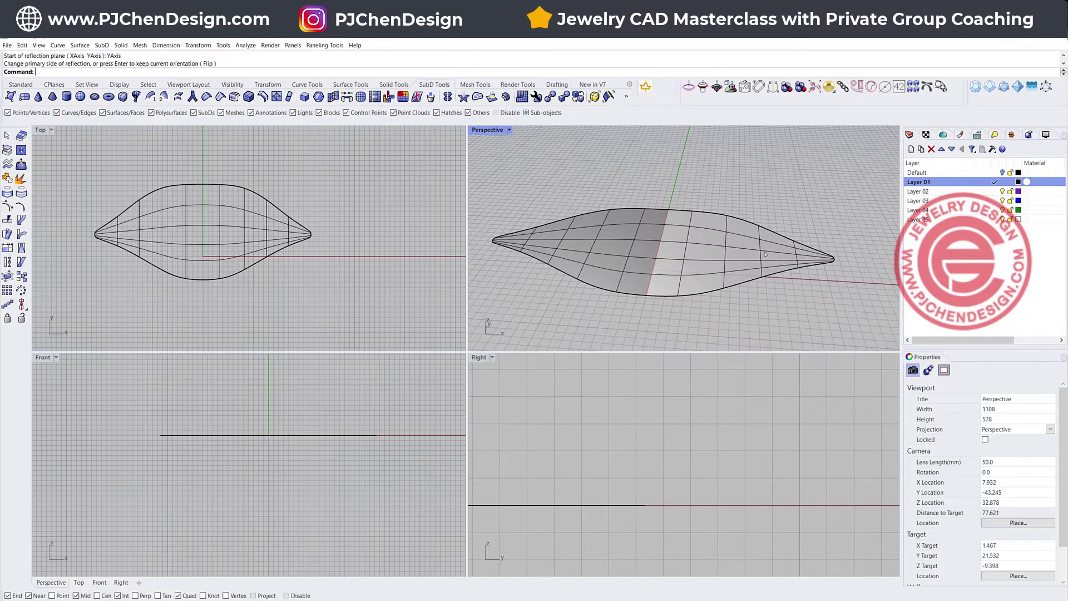
pyautogui.moveTo(849, 327); pyautogui.dragTo(847, 326)
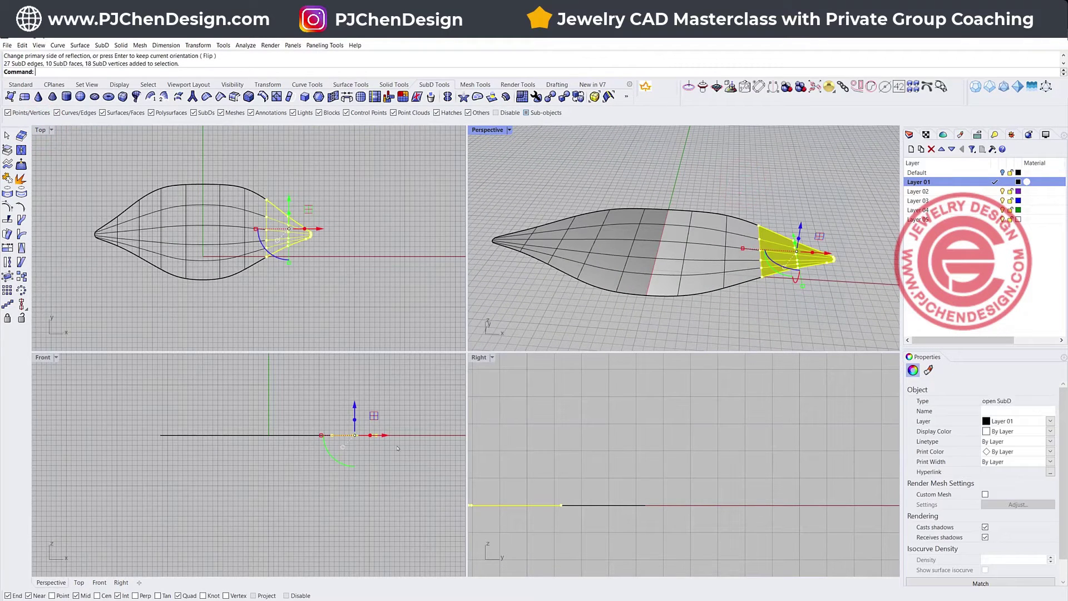
pyautogui.scroll(6, 388, 448)
pyautogui.moveTo(388, 448); pyautogui.dragTo(352, 470, button='right')
pyautogui.moveTo(279, 476); pyautogui.dragTo(296, 483)
pyautogui.moveTo(300, 421); pyautogui.dragTo(294, 402)
# Step: Select the faces nearest the wing tip, then rotate and shift them in the Front view to curl the tip upward
pyautogui.moveTo(281, 165); pyautogui.dragTo(321, 266)
pyautogui.scroll(4, 311, 415)
pyautogui.moveTo(285, 446); pyautogui.dragTo(314, 439)
pyautogui.moveTo(308, 388); pyautogui.dragTo(302, 380)
pyautogui.click(368, 407)
# Step: Select the wing's outer 15 faces, then rotate and move them to give the wing an S-shaped curve in the Front view
pyautogui.scroll(6, 298, 238)
pyautogui.moveTo(795, 261); pyautogui.dragTo(801, 259, button='right')
pyautogui.moveTo(871, 285); pyautogui.dragTo(871, 285)
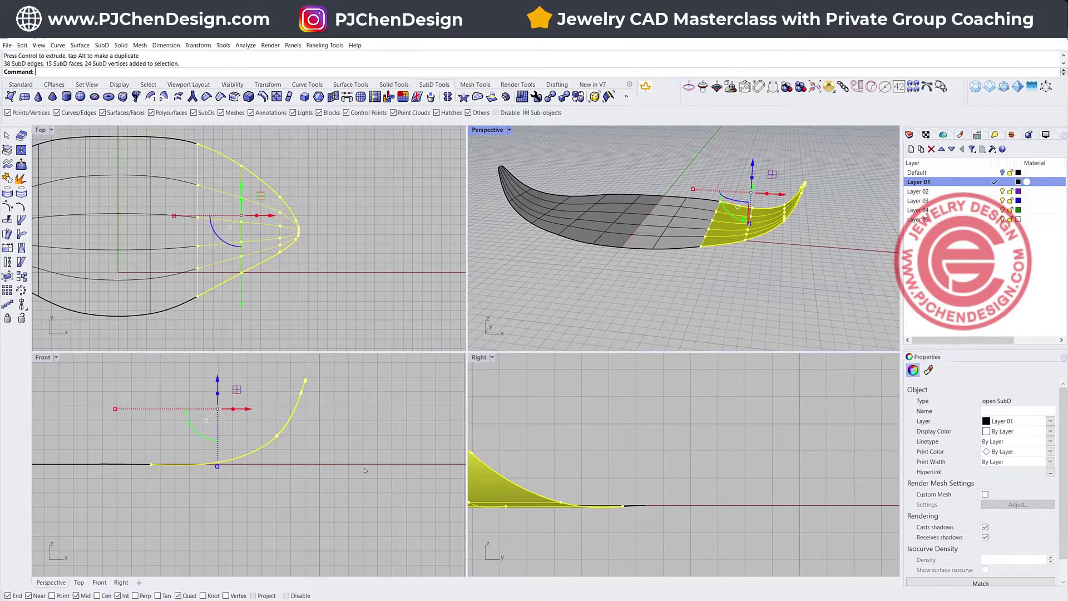
pyautogui.moveTo(195, 430); pyautogui.dragTo(205, 438)
pyautogui.moveTo(233, 387); pyautogui.dragTo(291, 441, button='right')
pyautogui.moveTo(293, 436); pyautogui.dragTo(280, 442)
pyautogui.click(411, 488)
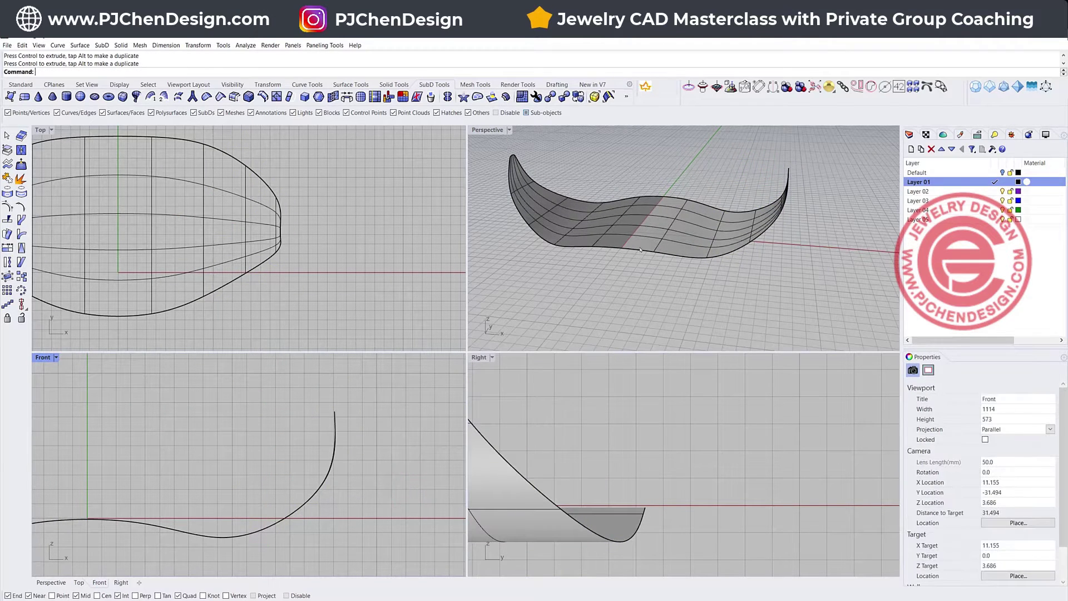
# Step: Extrude the central rear edge of the body backward to start the tail
pyautogui.scroll(3, 640, 250)
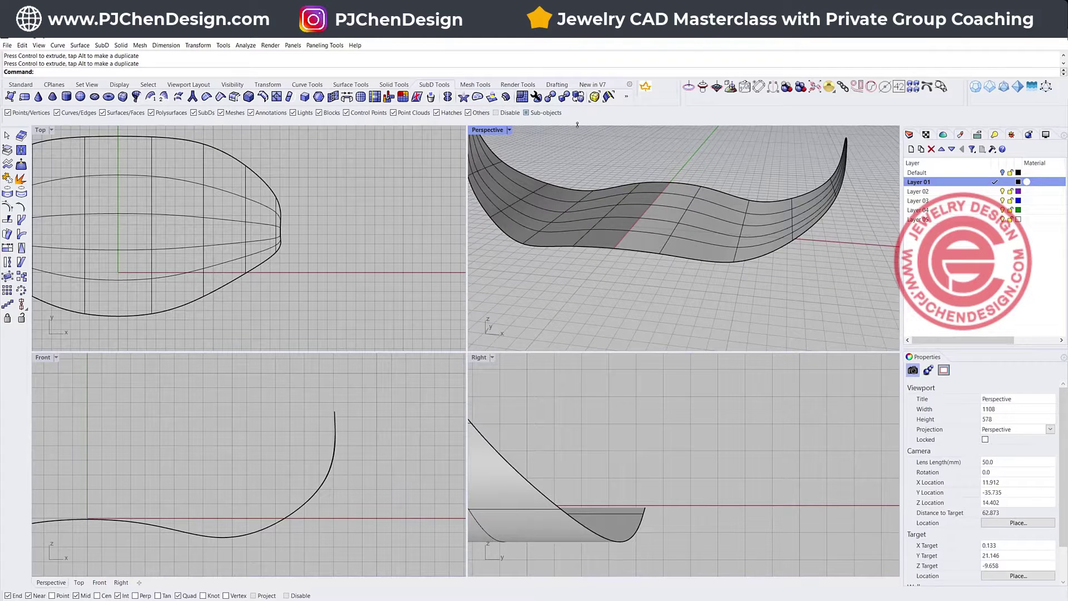
pyautogui.click(633, 255)
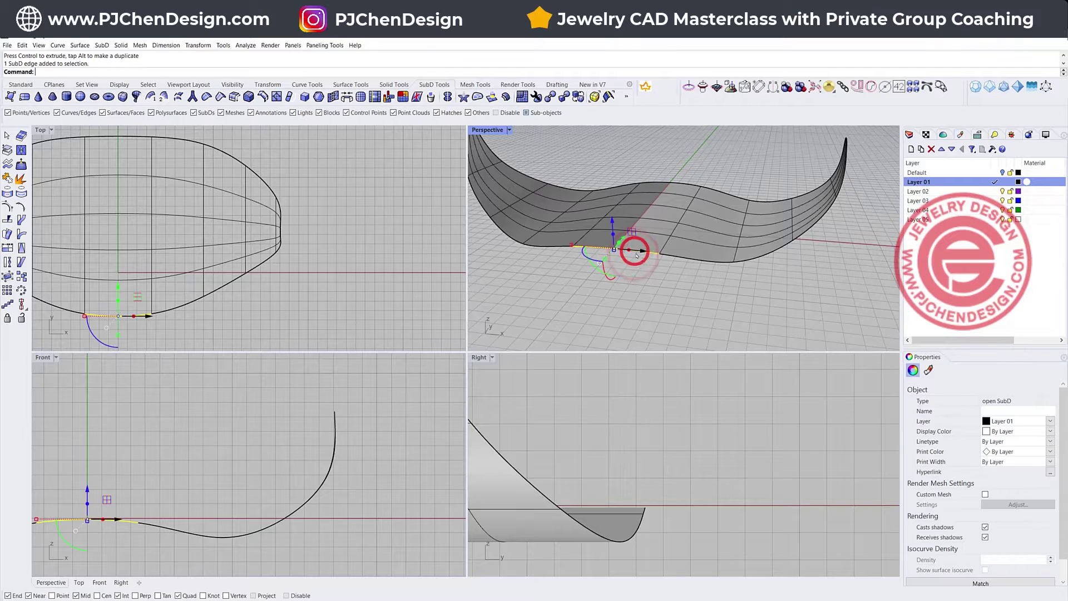
pyautogui.moveTo(636, 246); pyautogui.dragTo(626, 268, button='right')
pyautogui.moveTo(570, 264); pyautogui.dragTo(555, 280)
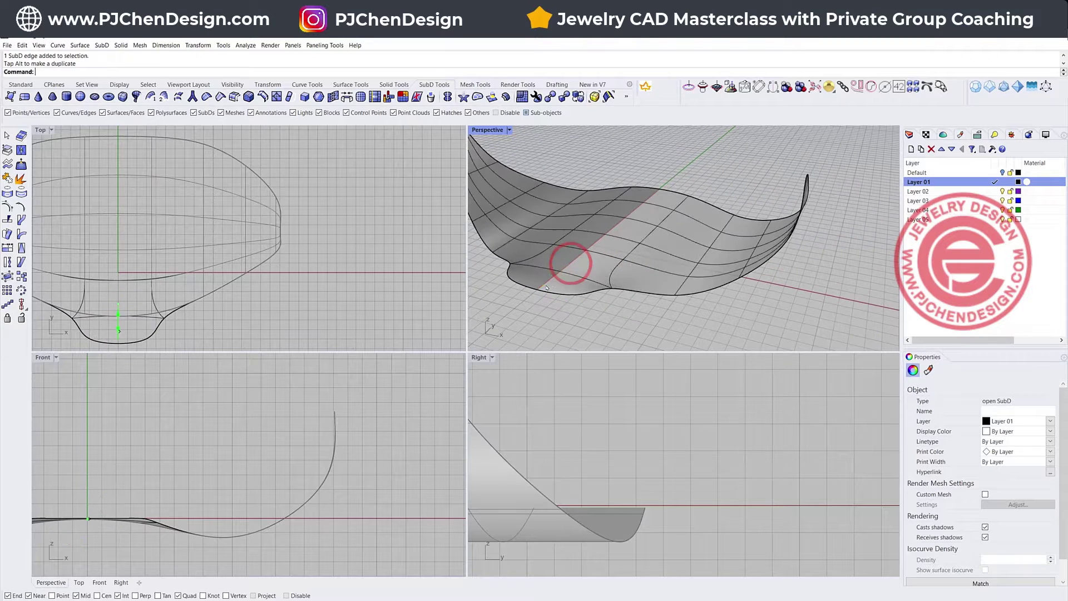
pyautogui.scroll(-6, 547, 288)
pyautogui.keyDown('shift'); pyautogui.moveTo(549, 287); pyautogui.dragTo(648, 233, button='right'); pyautogui.keyUp('shift')
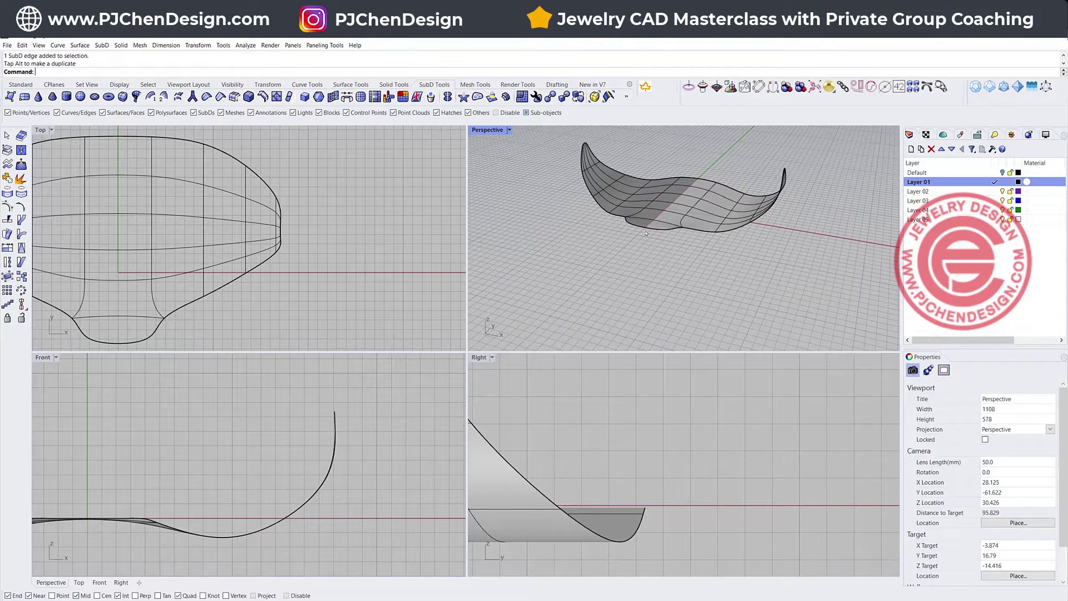
# Step: Extrude the tail's end edge backward in three more segments
pyautogui.scroll(4, 647, 233)
pyautogui.click(659, 227)
pyautogui.moveTo(651, 218); pyautogui.dragTo(555, 307)
pyautogui.press('Escape')
pyautogui.click(630, 248)
pyautogui.click(617, 273)
pyautogui.scroll(-3, 698, 273)
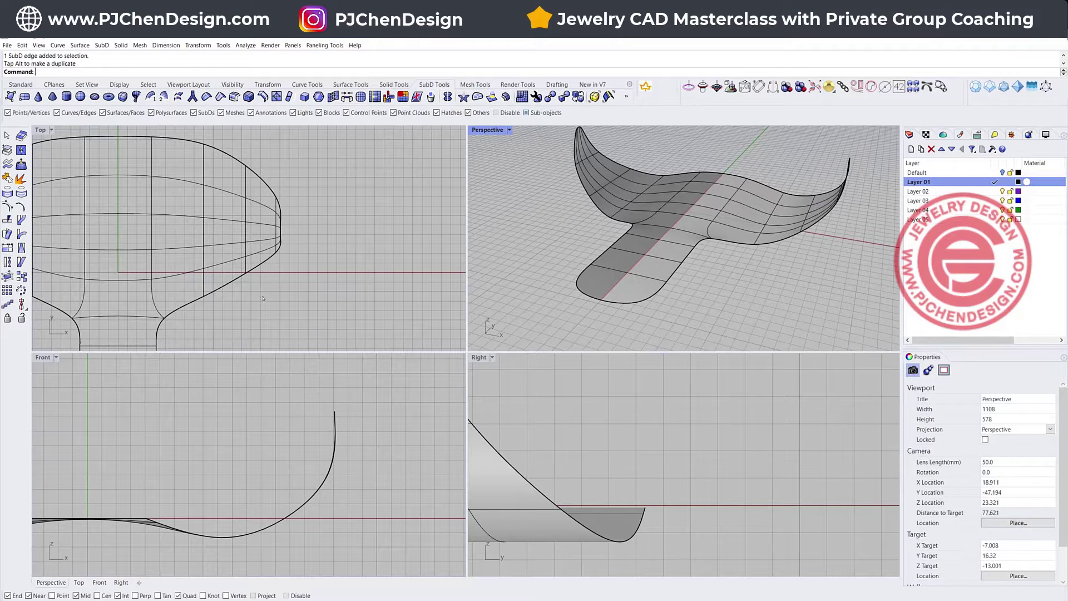
# Step: Select the tail's middle side edges in the Top view, then rotate and move them toward the centreline to narrow the tail
pyautogui.scroll(-4, 264, 298)
pyautogui.scroll(3, 235, 241)
pyautogui.moveTo(218, 232); pyautogui.dragTo(251, 272)
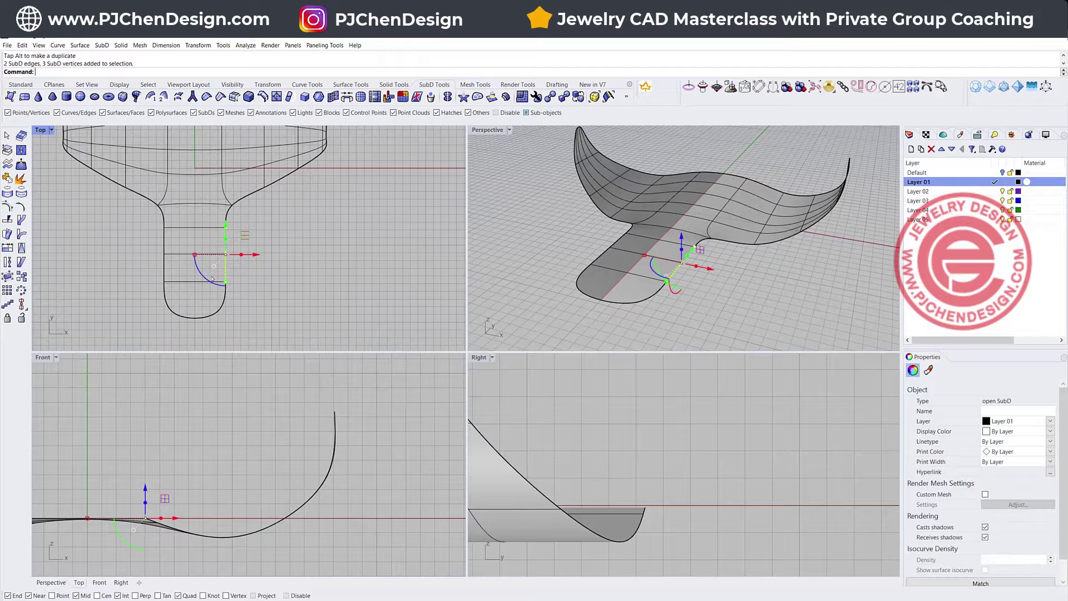
pyautogui.moveTo(206, 276); pyautogui.dragTo(202, 274)
pyautogui.moveTo(259, 254); pyautogui.dragTo(242, 266)
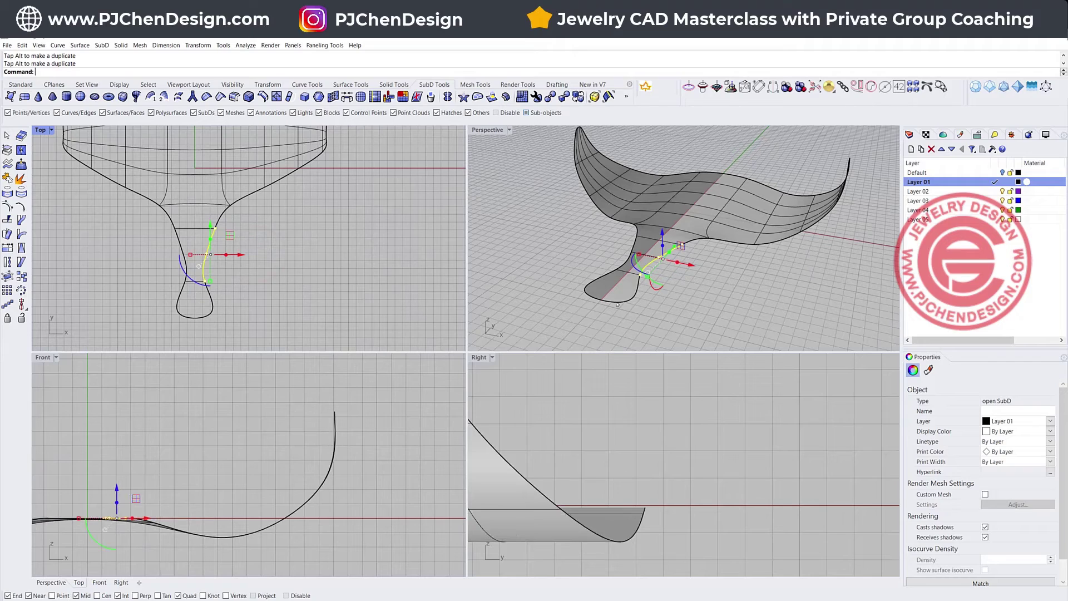
# Step: Switch the SubD to flat display and scale the tail's end edge down to a narrow width
pyautogui.doubleClick(496, 131)
pyautogui.moveTo(473, 333); pyautogui.dragTo(503, 321, button='right')
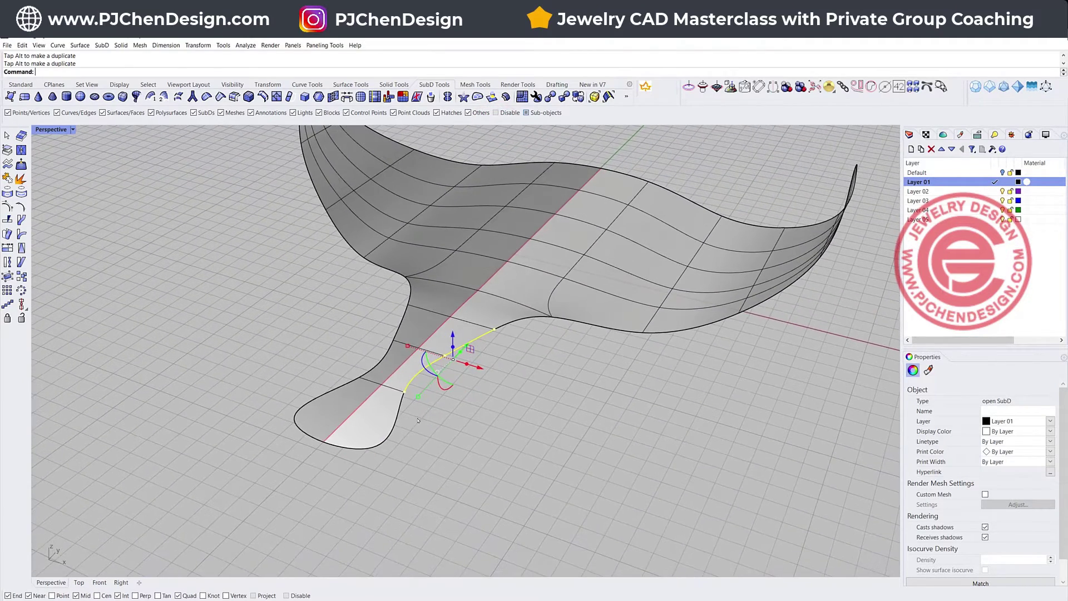
pyautogui.press('Tab')
pyautogui.click(396, 473)
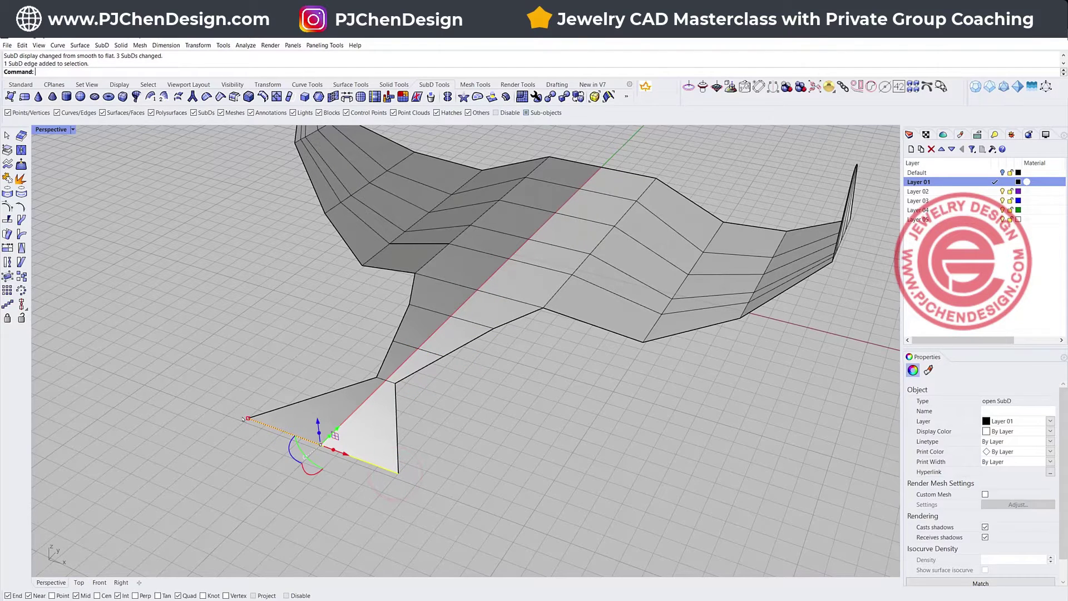
pyautogui.moveTo(248, 418); pyautogui.dragTo(311, 452)
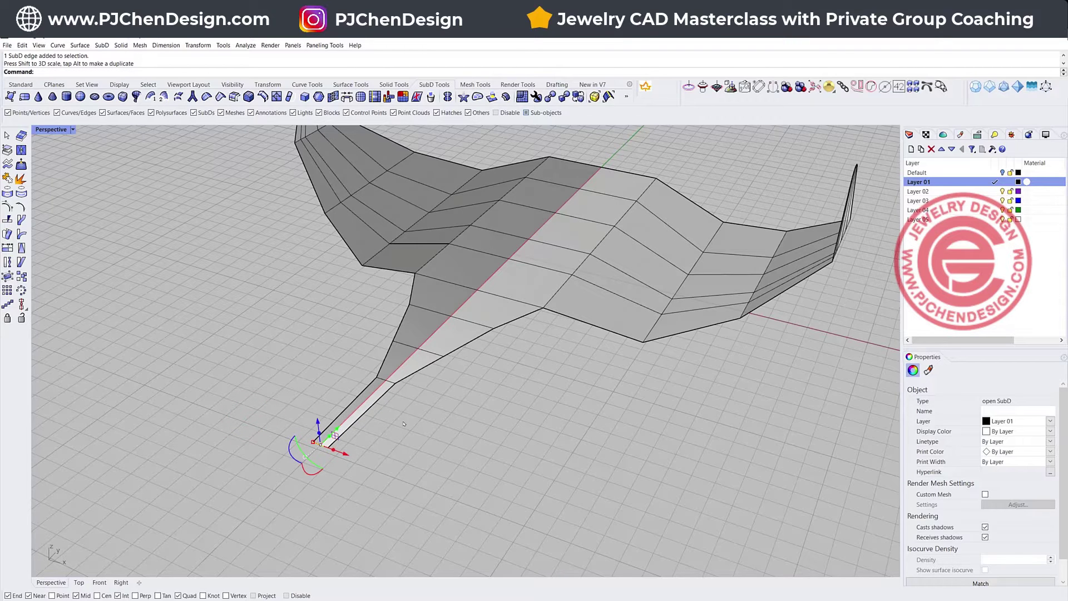
pyautogui.click(393, 455)
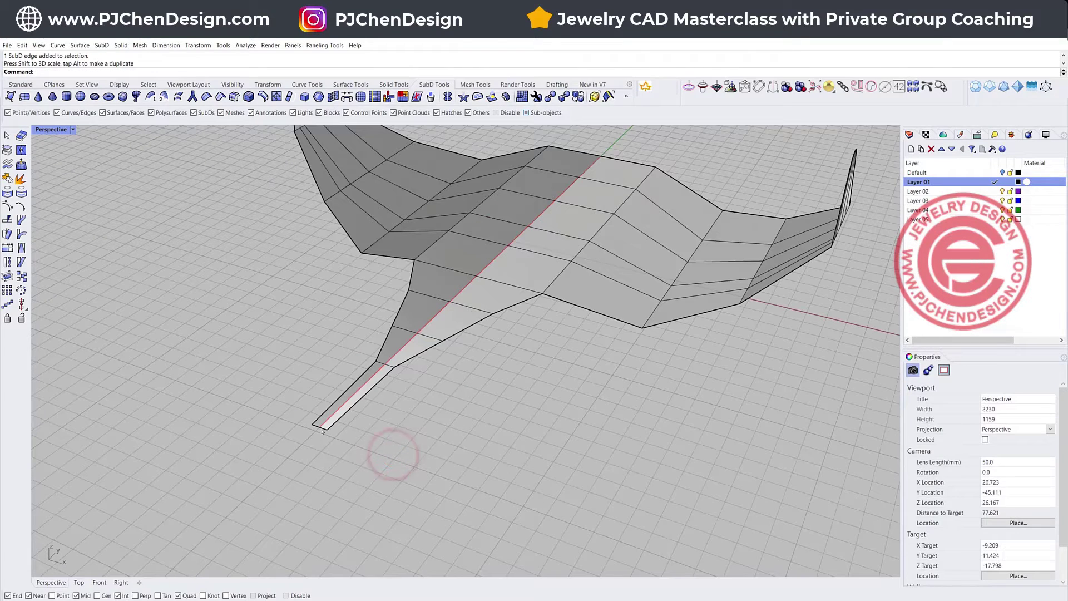
pyautogui.hotkey('ctrl', 'z')
# Step: Extrude the tail's narrow end edge and move the new end outward to lengthen the tail
pyautogui.click(322, 430)
pyautogui.scroll(5, 322, 430)
pyautogui.moveTo(313, 435); pyautogui.dragTo(215, 528)
pyautogui.scroll(-10, 423, 416)
pyautogui.scroll(5, 416, 427)
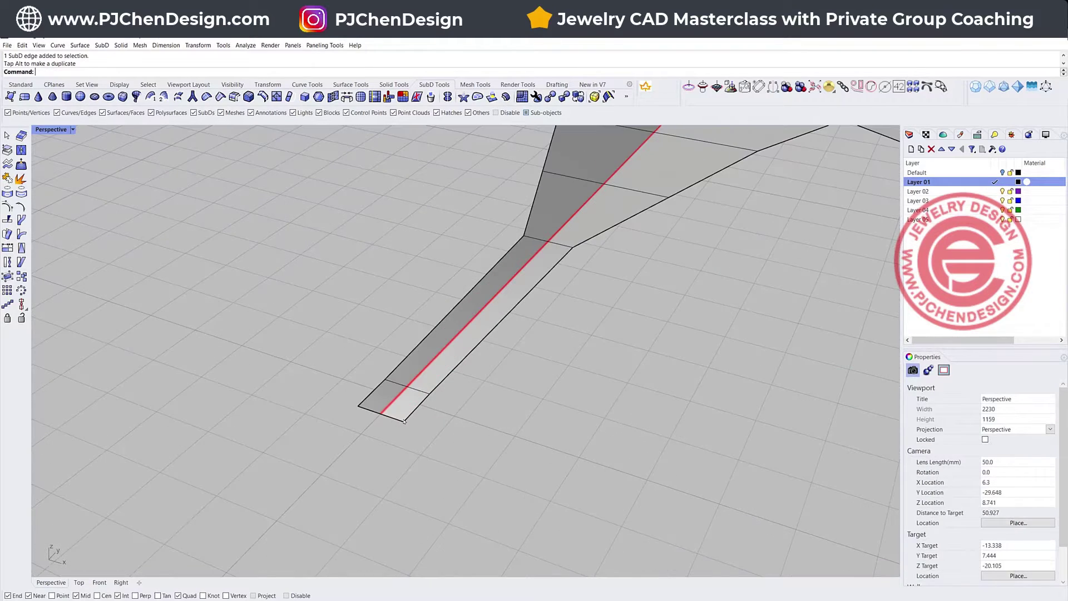
pyautogui.click(397, 420)
pyautogui.scroll(-2, 397, 419)
pyautogui.click(534, 436)
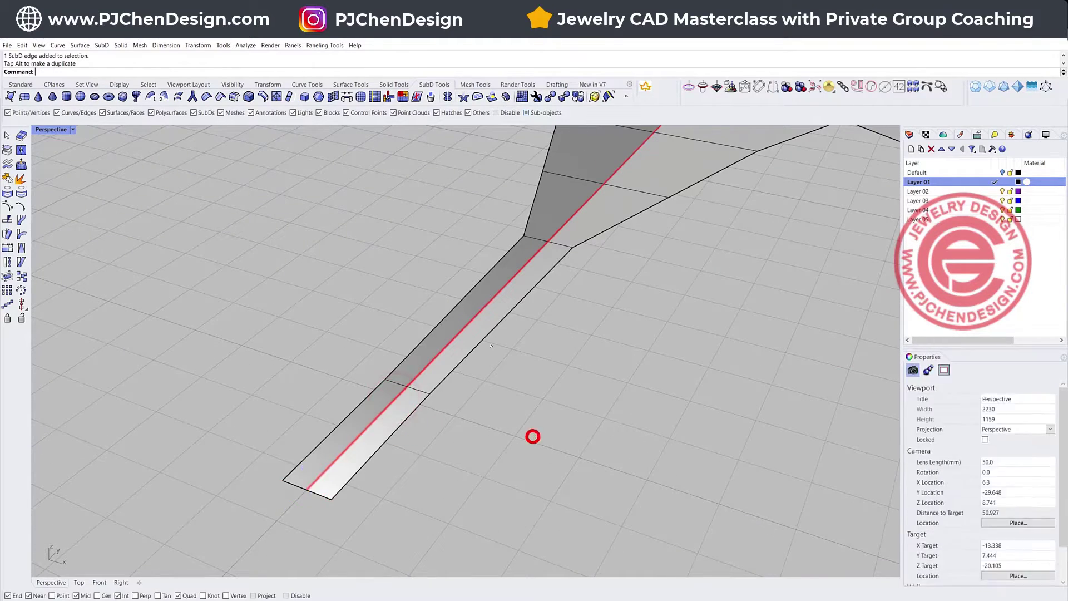
# Step: Move the body's lengthwise edges beside the symmetry line closer to it, and insert a SubD edge loop in the adjacent wing faces
pyautogui.scroll(-5, 531, 436)
pyautogui.moveTo(624, 426); pyautogui.dragTo(588, 383, button='right')
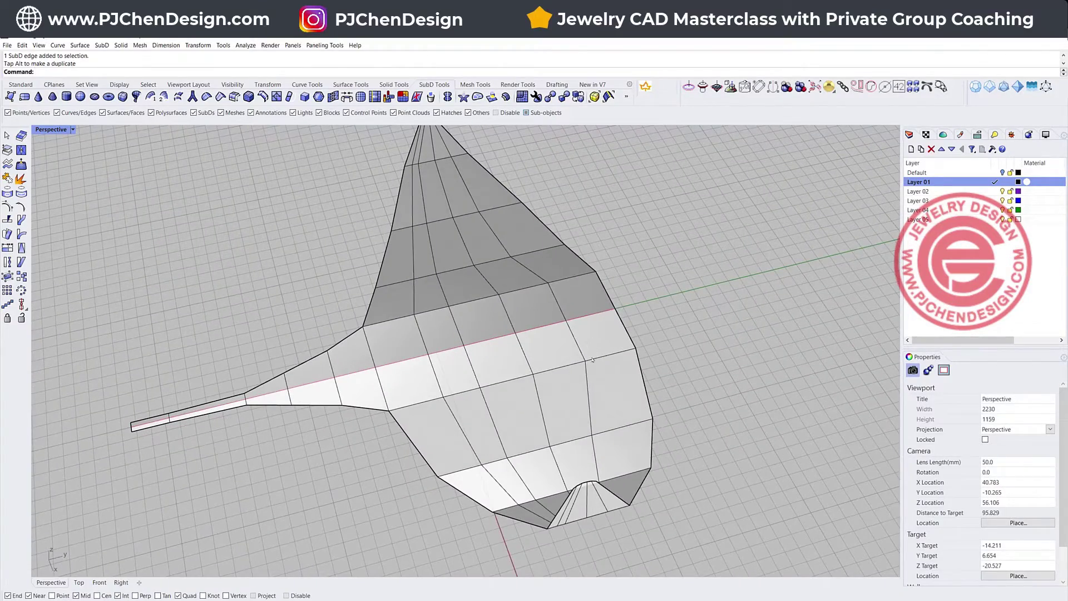
pyautogui.scroll(10, 592, 363)
pyautogui.click(506, 355)
pyautogui.keyDown('ctrl'); pyautogui.keyDown('shift'); pyautogui.click(565, 310); pyautogui.keyUp('shift'); pyautogui.keyUp('ctrl')
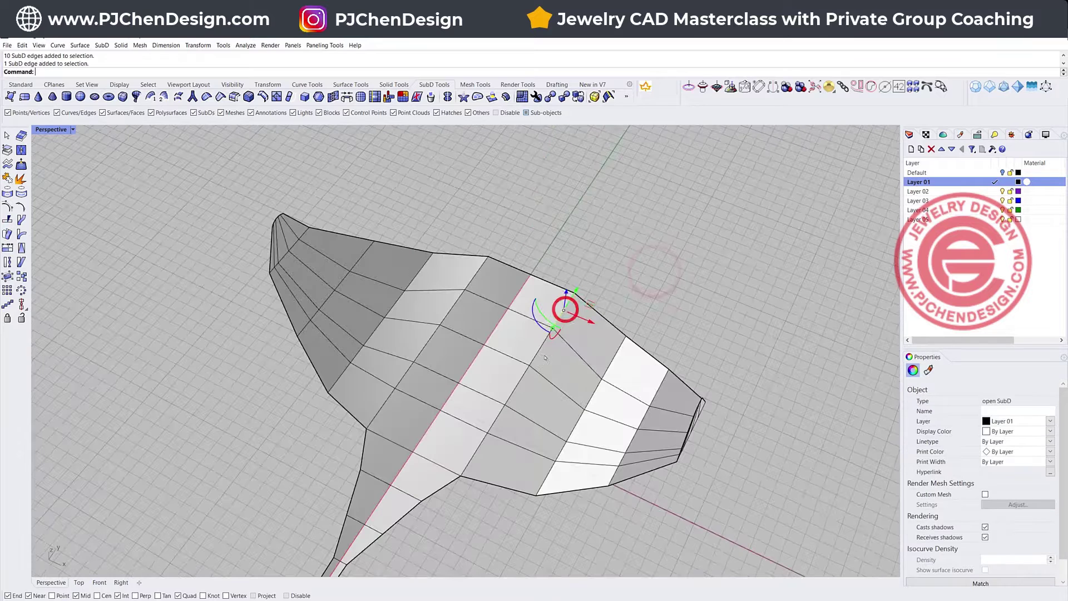
pyautogui.keyDown('ctrl'); pyautogui.keyDown('shift'); pyautogui.click(541, 349); pyautogui.keyUp('shift'); pyautogui.keyUp('ctrl')
pyautogui.keyDown('ctrl'); pyautogui.keyDown('shift'); pyautogui.click(522, 379); pyautogui.keyUp('shift'); pyautogui.keyUp('ctrl')
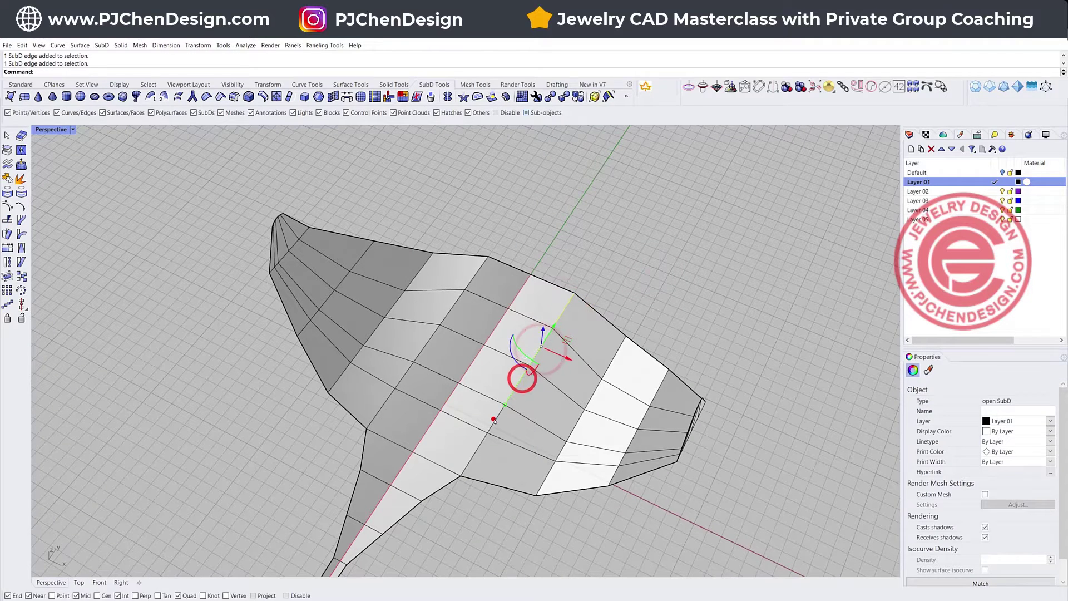
pyautogui.keyDown('shift'); pyautogui.click(481, 447); pyautogui.keyUp('shift')
pyautogui.moveTo(545, 391); pyautogui.dragTo(531, 384)
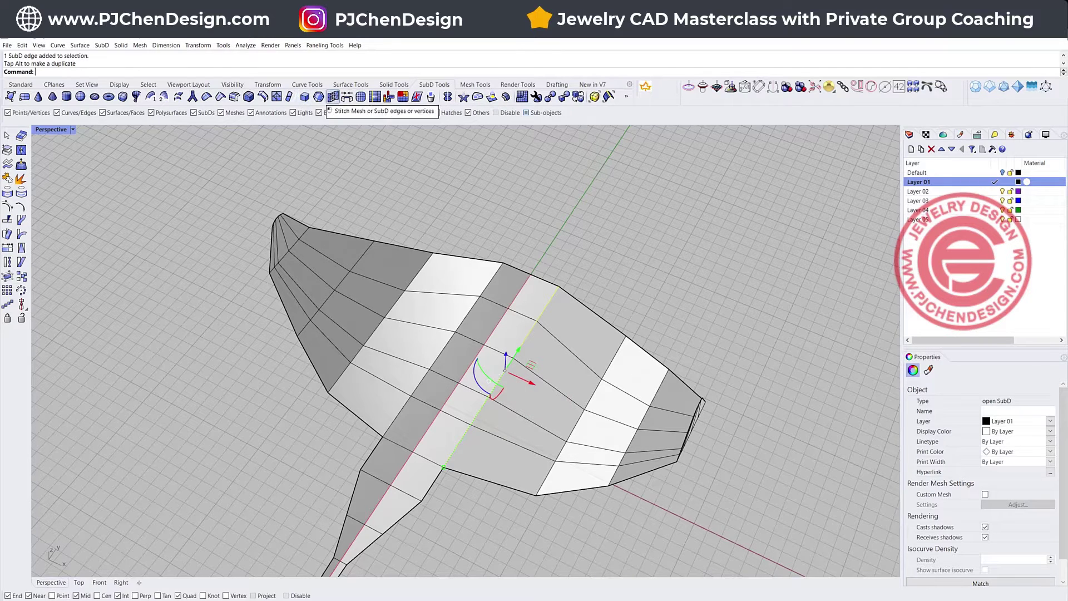
pyautogui.click(576, 335)
# Step: Extrude the narrow front edge beside the head centre forward in three segments to form a horn
pyautogui.keyDown('ctrl'); pyautogui.keyDown('shift'); pyautogui.click(577, 298); pyautogui.keyUp('shift'); pyautogui.keyUp('ctrl')
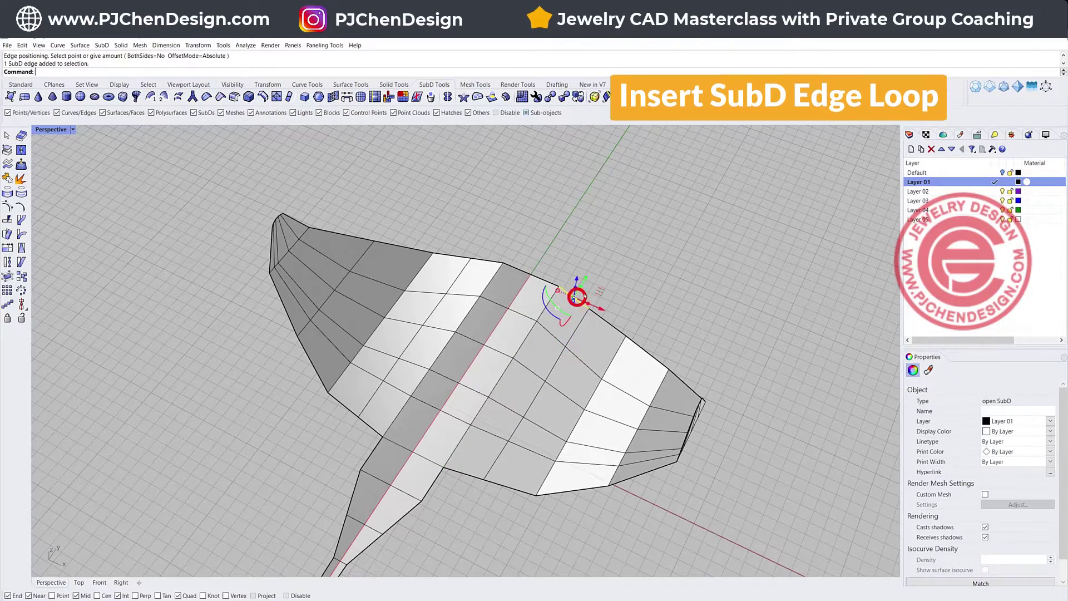
pyautogui.moveTo(579, 296); pyautogui.dragTo(530, 342, button='right')
pyautogui.scroll(5, 604, 335)
pyautogui.moveTo(443, 422); pyautogui.dragTo(659, 421)
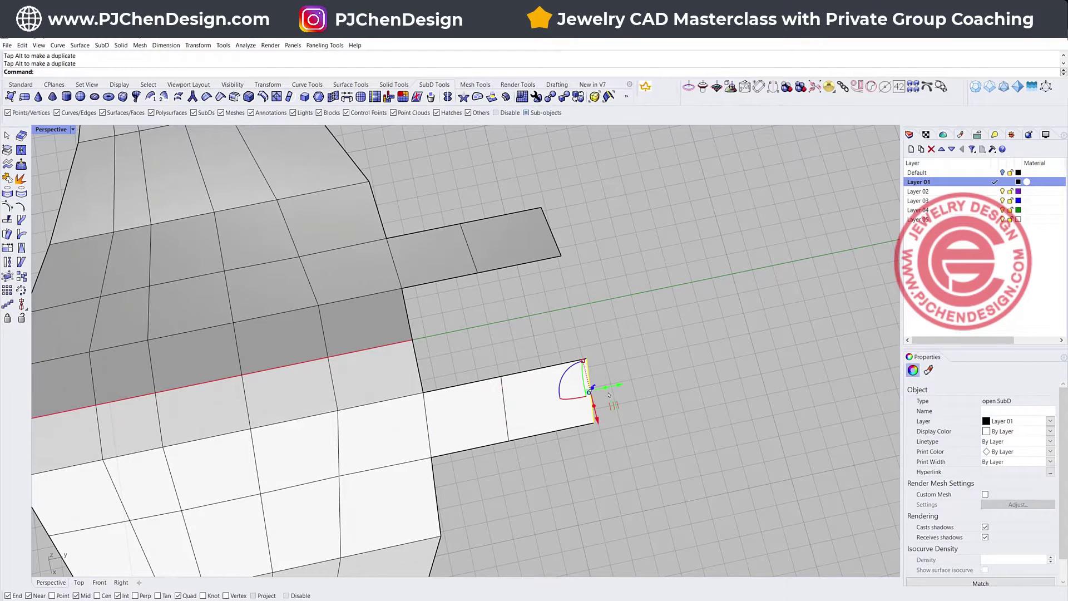
pyautogui.moveTo(604, 386); pyautogui.dragTo(671, 374)
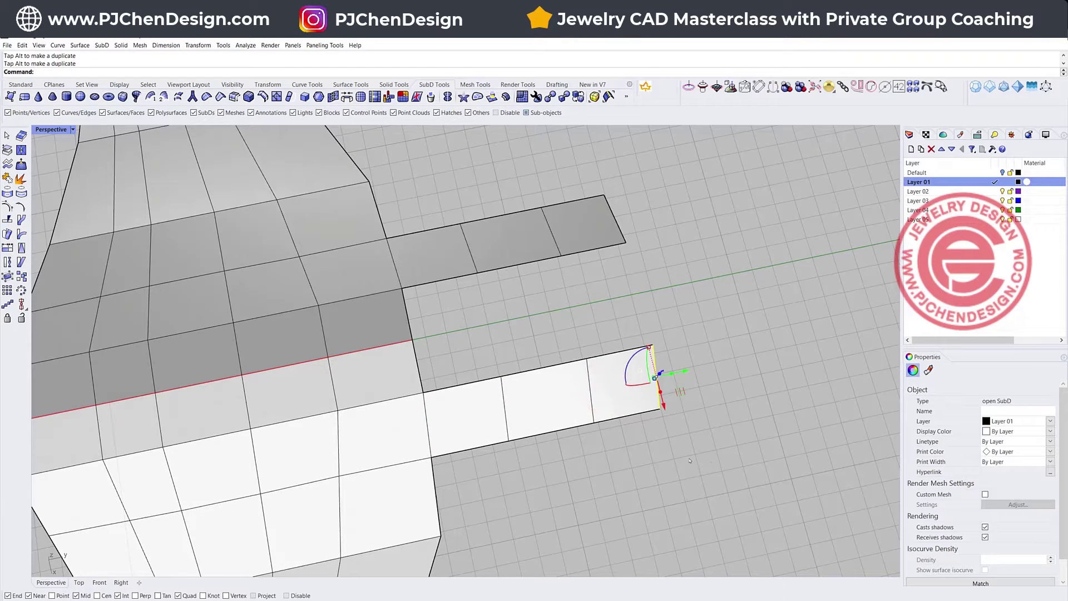
pyautogui.scroll(3, 666, 417)
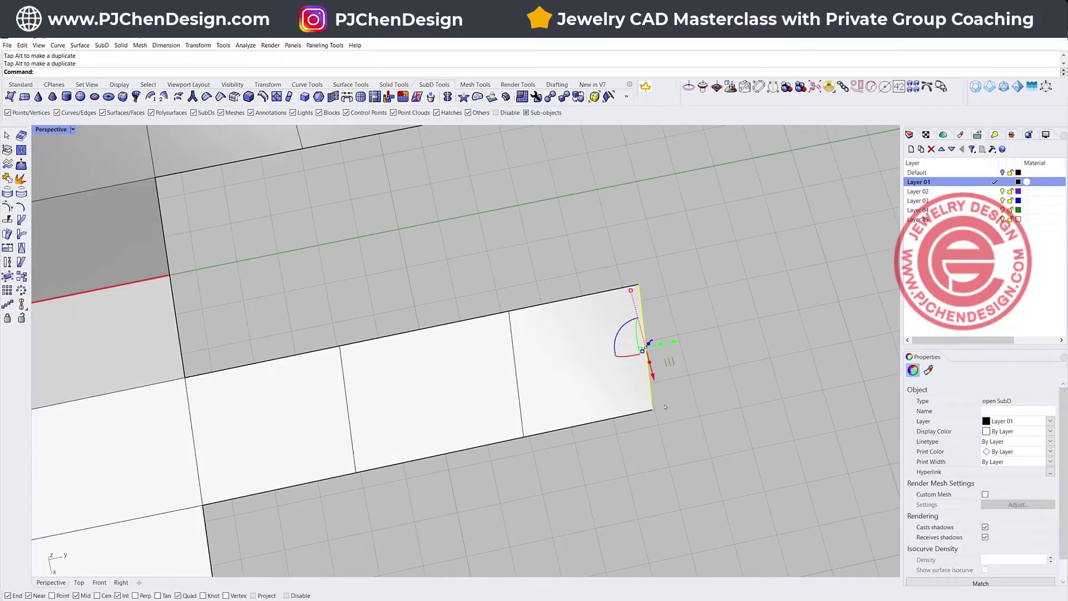
pyautogui.scroll(-3, 668, 407)
# Step: Return the SubD to smooth display and scale the horn's tip face narrower to taper it
pyautogui.press('Tab')
pyautogui.scroll(-5, 597, 350)
pyautogui.moveTo(598, 350); pyautogui.dragTo(648, 403, button='right')
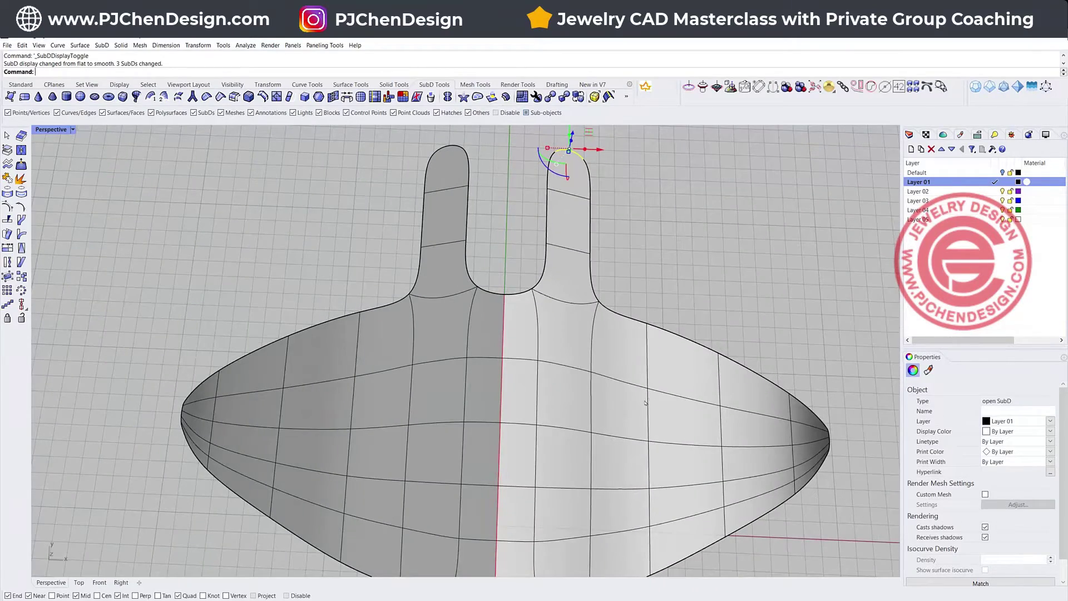
pyautogui.moveTo(482, 296); pyautogui.dragTo(494, 303)
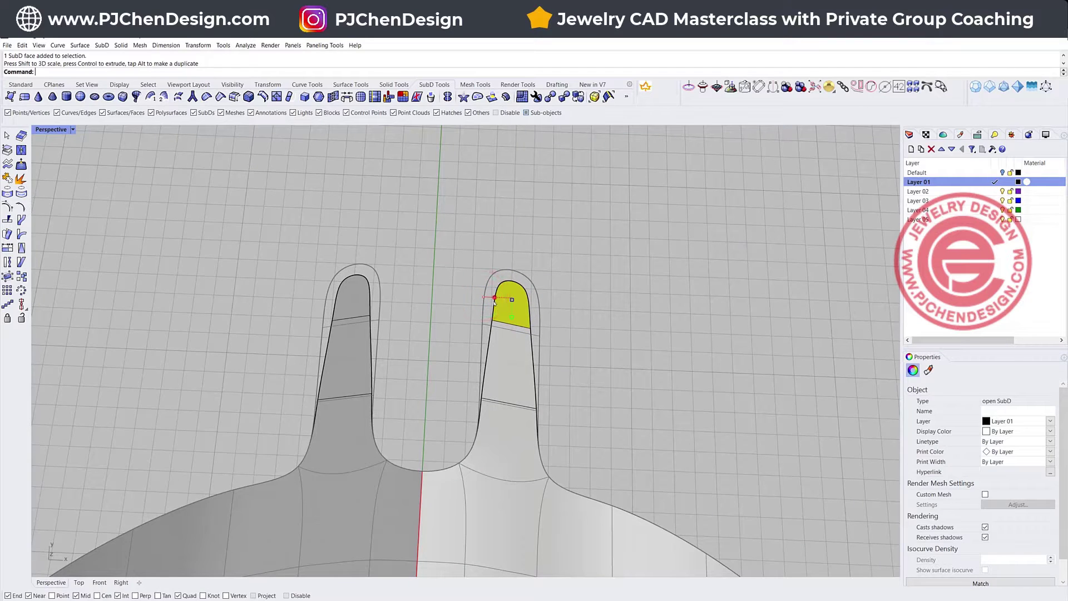
pyautogui.moveTo(555, 380); pyautogui.dragTo(555, 380)
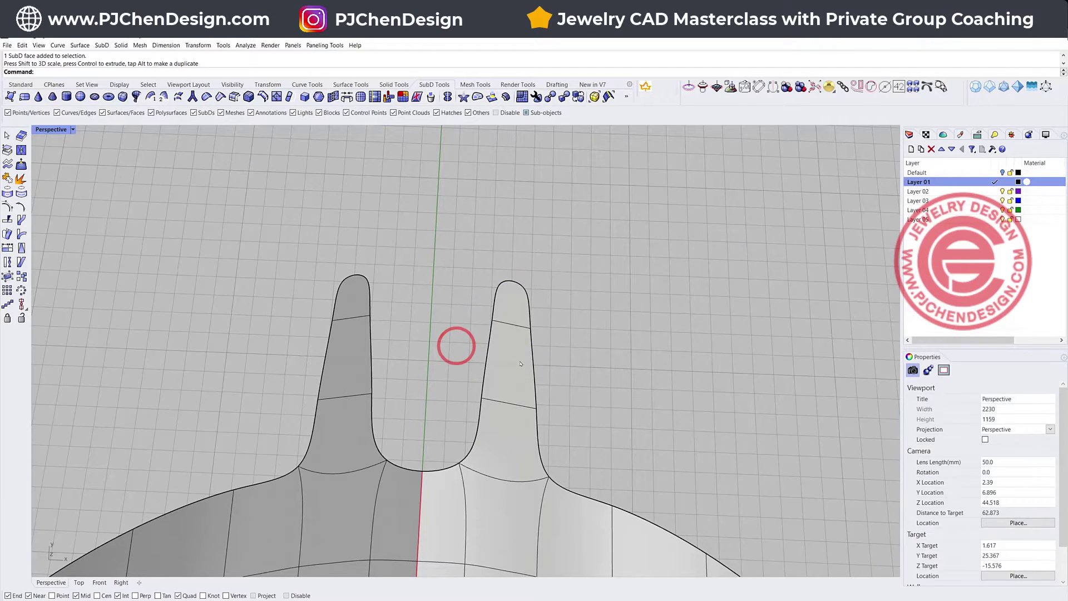
# Step: Move the horn's tip face inward and its middle face outward to curve the horn toward the centreline
pyautogui.click(519, 302)
pyautogui.moveTo(539, 298); pyautogui.dragTo(519, 298)
pyautogui.moveTo(525, 361); pyautogui.dragTo(544, 362)
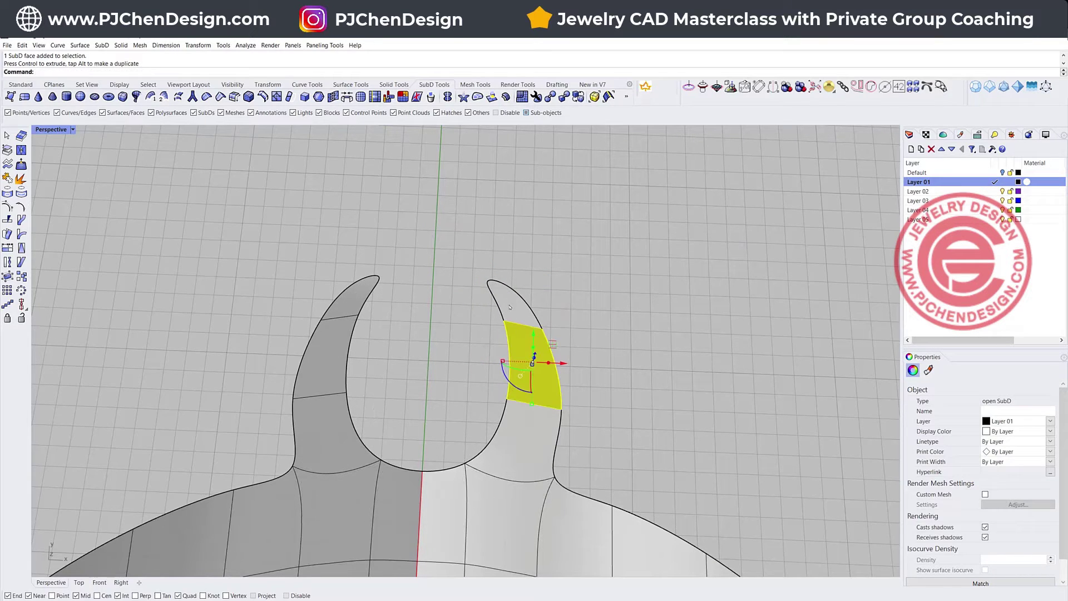
pyautogui.click(638, 332)
# Step: Select the two tail faces near the body and scale them narrower
pyautogui.scroll(-8, 639, 332)
pyautogui.moveTo(639, 333); pyautogui.dragTo(565, 339, button='right')
pyautogui.scroll(2, 454, 302)
pyautogui.moveTo(629, 312); pyautogui.dragTo(586, 454, button='right')
pyautogui.scroll(8, 586, 454)
pyautogui.click(512, 385)
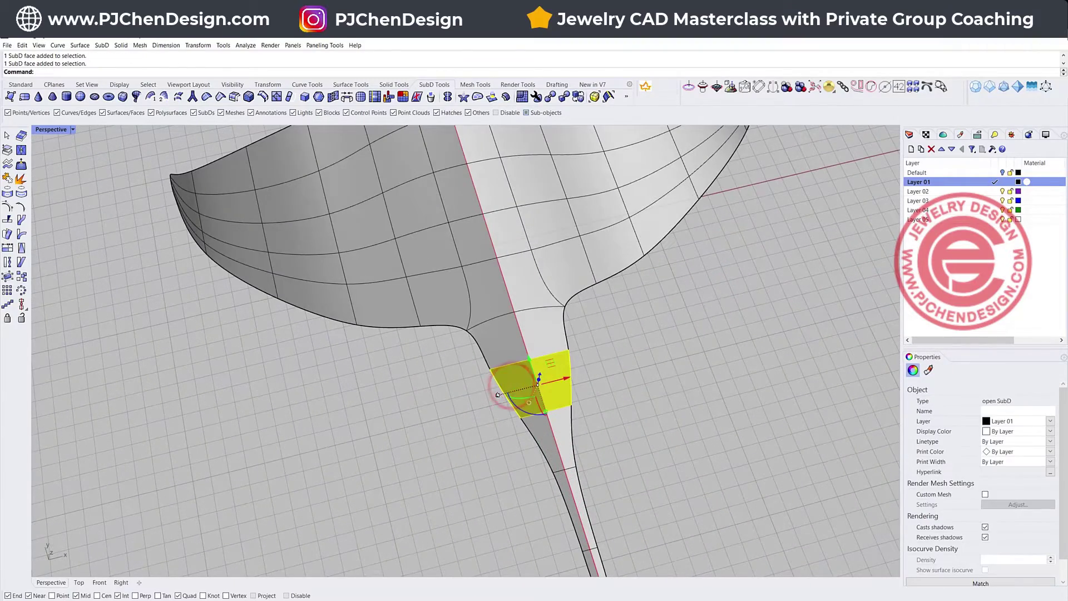
pyautogui.scroll(-2, 498, 394)
pyautogui.scroll(-5, 500, 392)
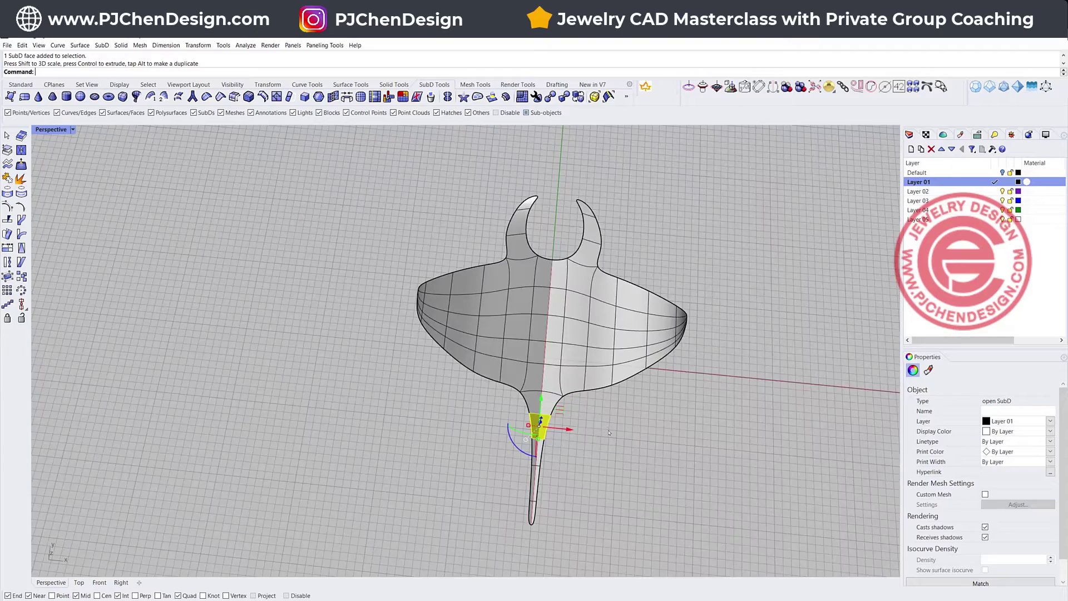
# Step: Add the remaining tail faces to the selection and scale the tail narrower
pyautogui.scroll(2, 580, 454)
pyautogui.keyDown('shift'); pyautogui.moveTo(573, 518); pyautogui.dragTo(507, 402); pyautogui.keyUp('shift')
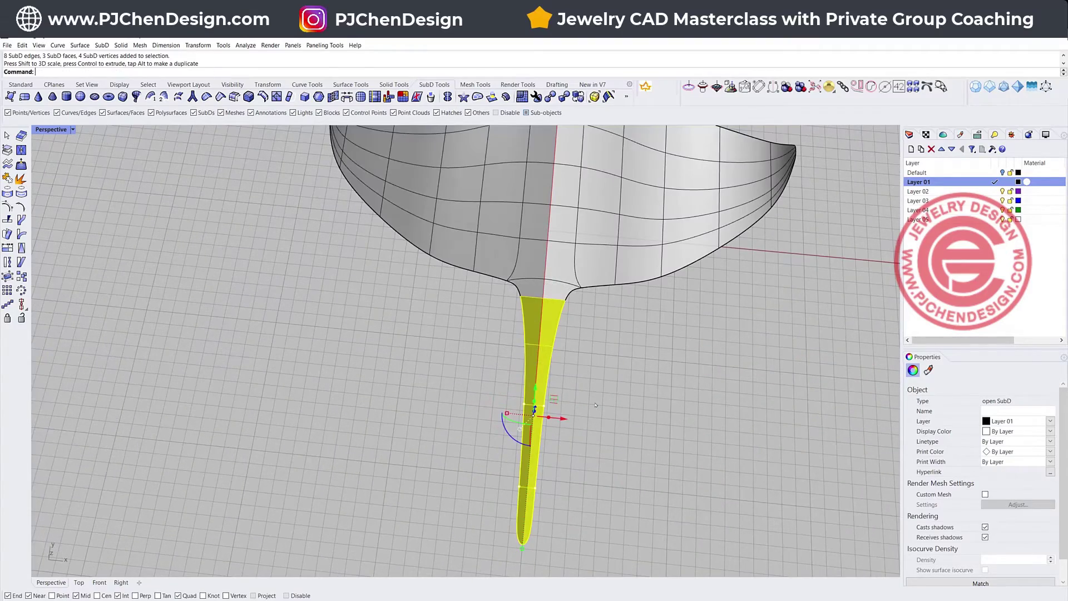
pyautogui.scroll(-2, 558, 348)
pyautogui.click(611, 360)
# Step: Remove the reflection symmetry from the manta ray SubD
pyautogui.scroll(-4, 611, 360)
pyautogui.moveTo(610, 360); pyautogui.dragTo(569, 314, button='right')
pyautogui.moveTo(514, 260); pyautogui.dragTo(493, 352, button='right')
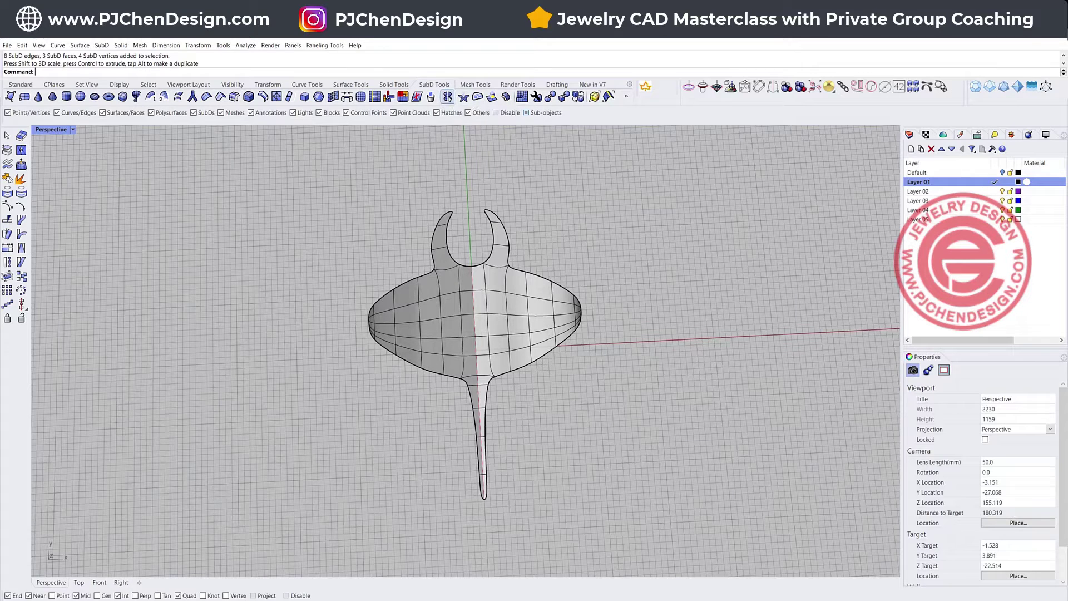
pyautogui.rightClick(447, 97)
pyautogui.click(510, 305)
pyautogui.rightClick(513, 306)
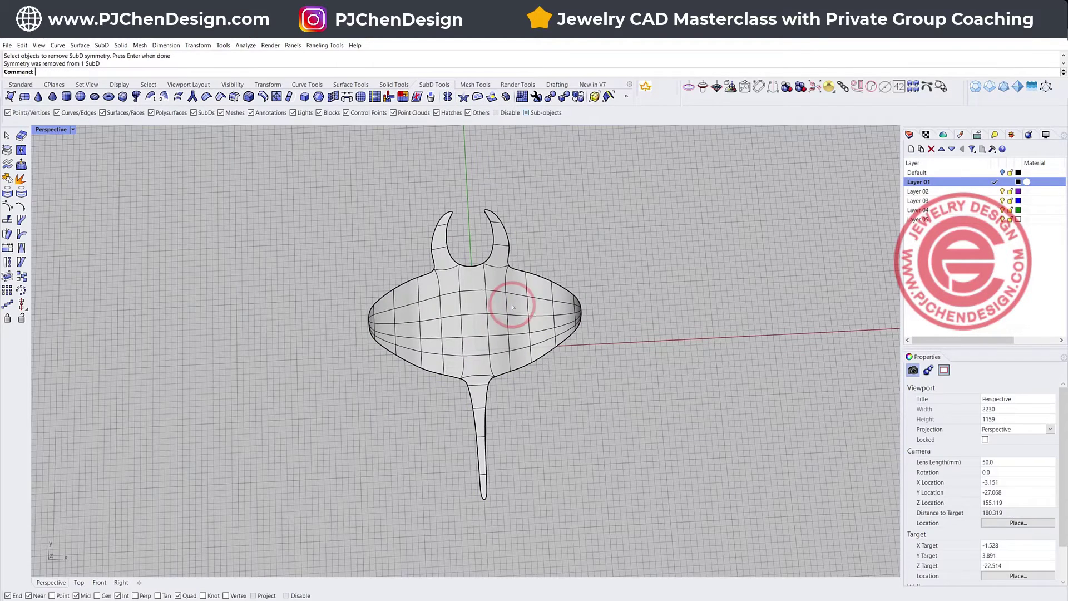
# Step: Try to move a single edge near the front of the right wing, and undo the move
pyautogui.moveTo(485, 363); pyautogui.dragTo(501, 278, button='right')
pyautogui.scroll(6, 551, 259)
pyautogui.scroll(3, 551, 259)
pyautogui.keyDown('ctrl'); pyautogui.keyDown('shift'); pyautogui.click(556, 244); pyautogui.keyUp('shift'); pyautogui.keyUp('ctrl')
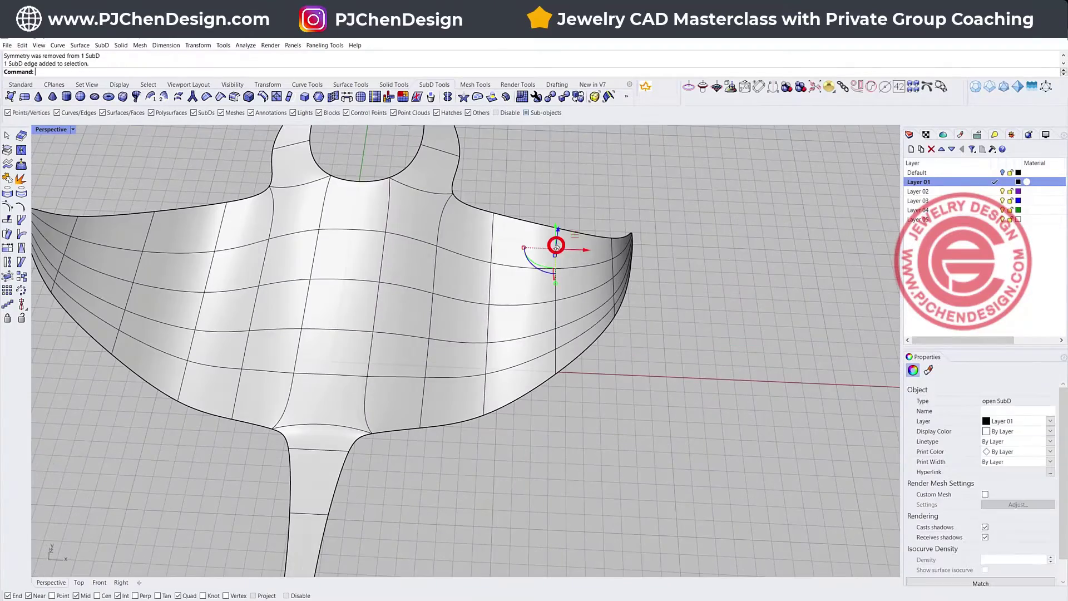
pyautogui.moveTo(558, 229); pyautogui.dragTo(560, 201)
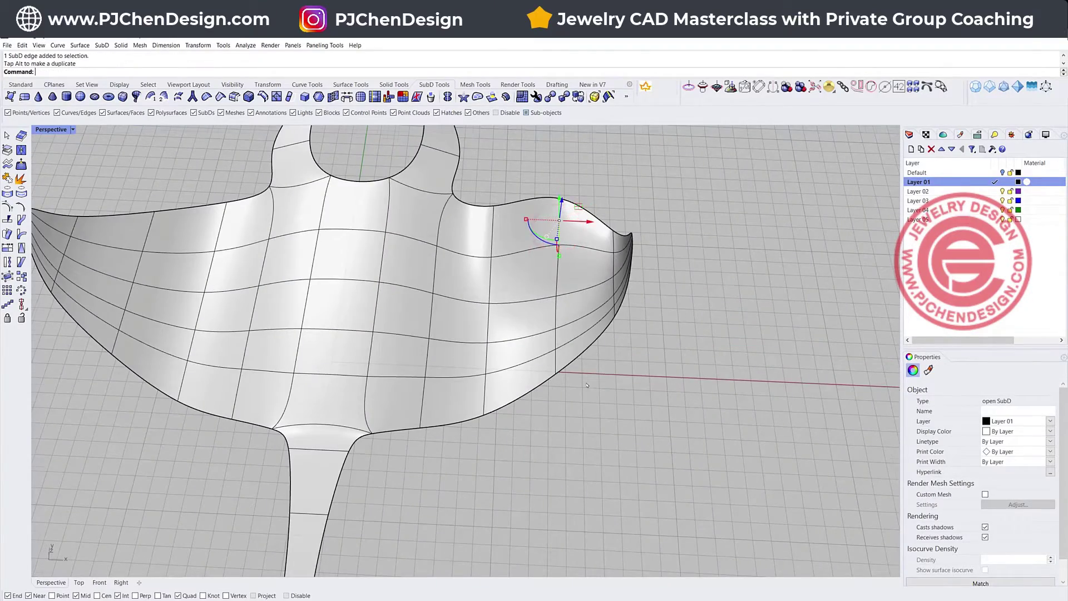
pyautogui.scroll(-8, 579, 374)
pyautogui.click(724, 390)
pyautogui.hotkey('ctrl', 'z')
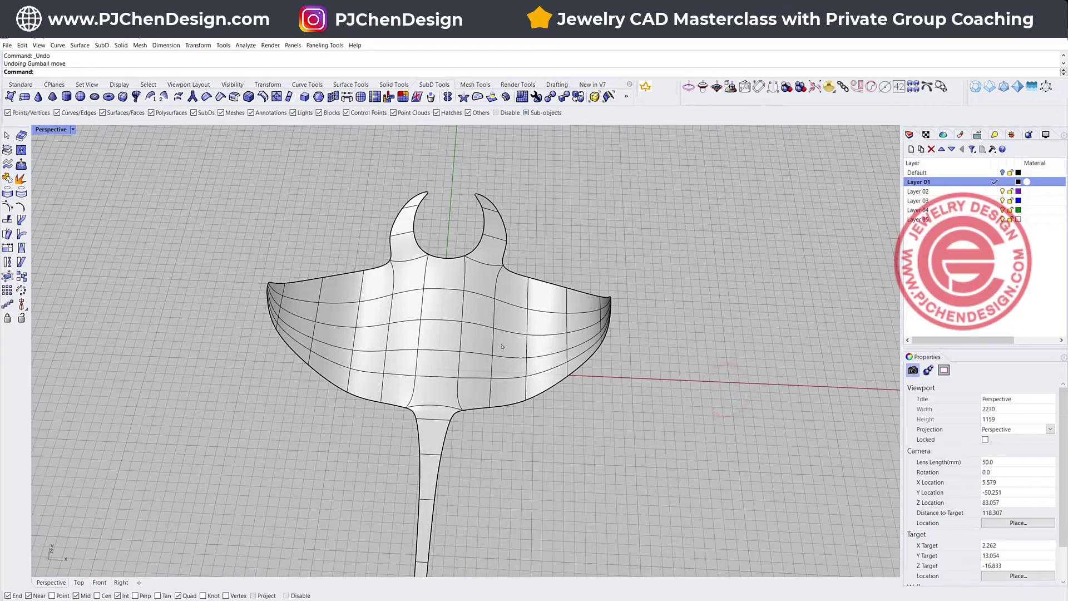
# Step: In the Top view, select the three lower tail faces and rotate them to start curving the tail
pyautogui.moveTo(539, 350)
pyautogui.mouseDown(button='right')
pyautogui.moveTo(488, 336)
pyautogui.moveTo(536, 361)
pyautogui.mouseUp(button='right')
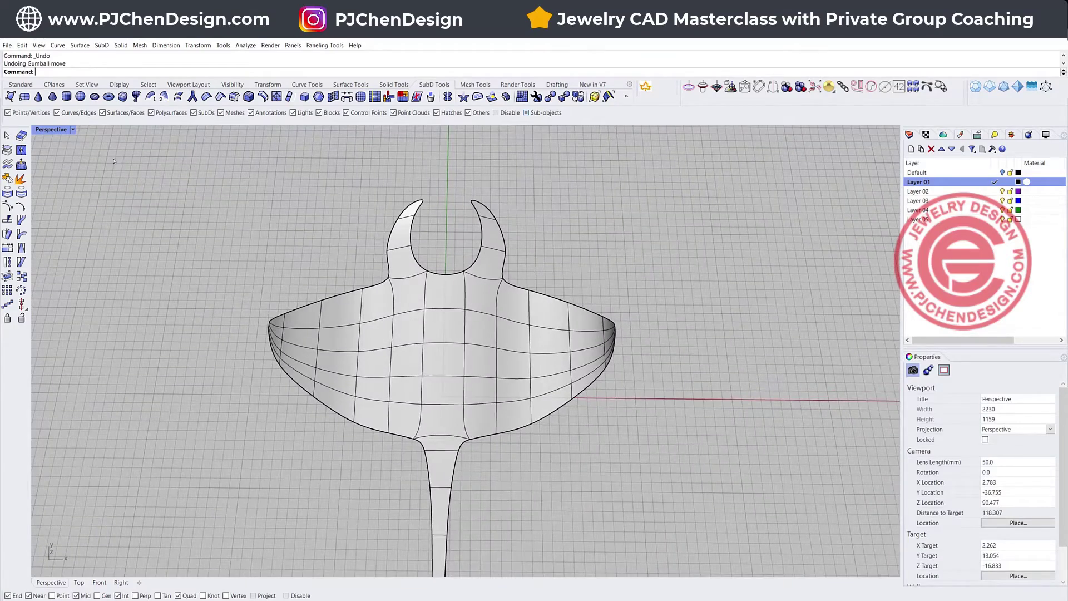
pyautogui.doubleClick(54, 129)
pyautogui.doubleClick(50, 131)
pyautogui.scroll(-2, 403, 349)
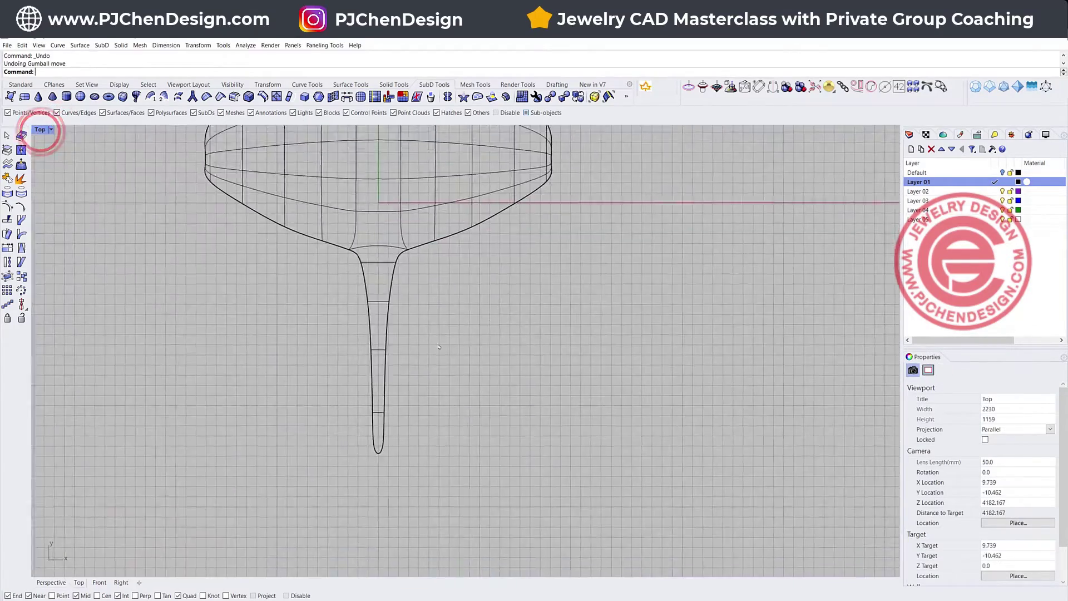
pyautogui.moveTo(312, 294); pyautogui.dragTo(452, 443)
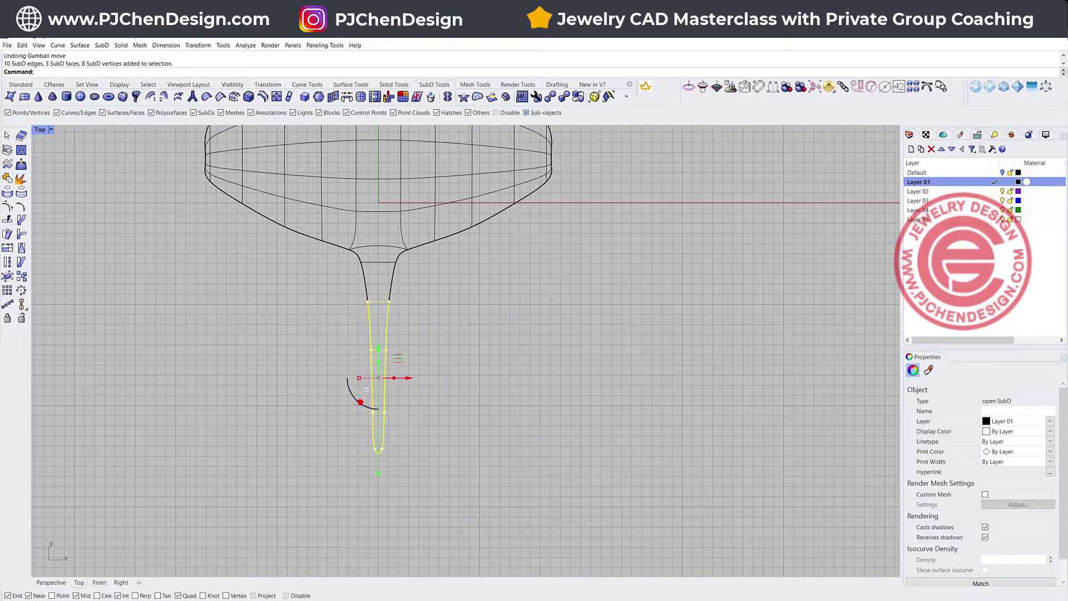
pyautogui.moveTo(356, 401); pyautogui.dragTo(382, 374)
# Step: Rotate and move successively smaller groups of faces toward the tail tip until the tail curls into a hook
pyautogui.moveTo(254, 334); pyautogui.dragTo(349, 493)
pyautogui.moveTo(301, 437); pyautogui.dragTo(338, 391)
pyautogui.moveTo(308, 358); pyautogui.dragTo(296, 349)
pyautogui.moveTo(340, 328); pyautogui.dragTo(387, 345)
pyautogui.moveTo(342, 436); pyautogui.dragTo(342, 435)
pyautogui.moveTo(272, 401); pyautogui.dragTo(258, 371)
pyautogui.moveTo(318, 352); pyautogui.dragTo(352, 367)
pyautogui.click(486, 385)
pyautogui.scroll(-3, 393, 374)
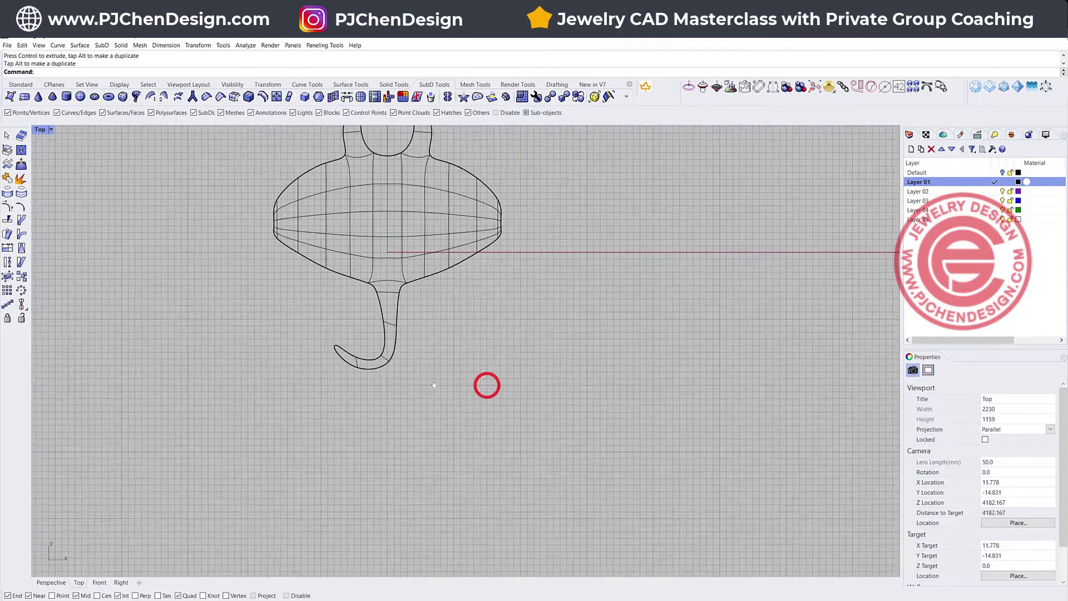
pyautogui.moveTo(500, 397); pyautogui.dragTo(482, 418, button='right')
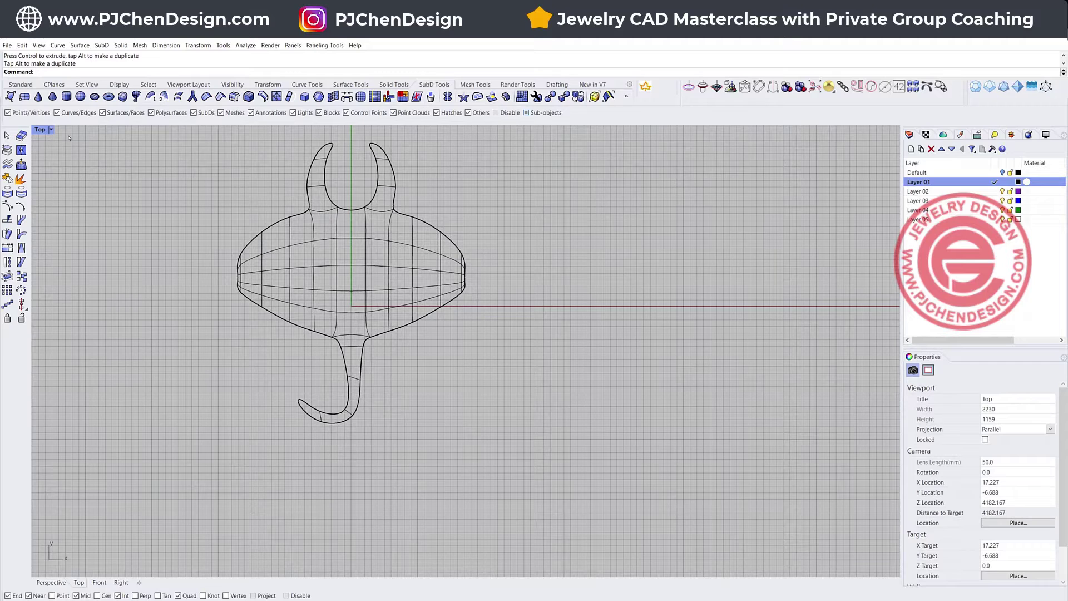
# Step: Select the tail faces in the Right view and bend them upward from the tail's base
pyautogui.doubleClick(39, 130)
pyautogui.scroll(-3, 760, 504)
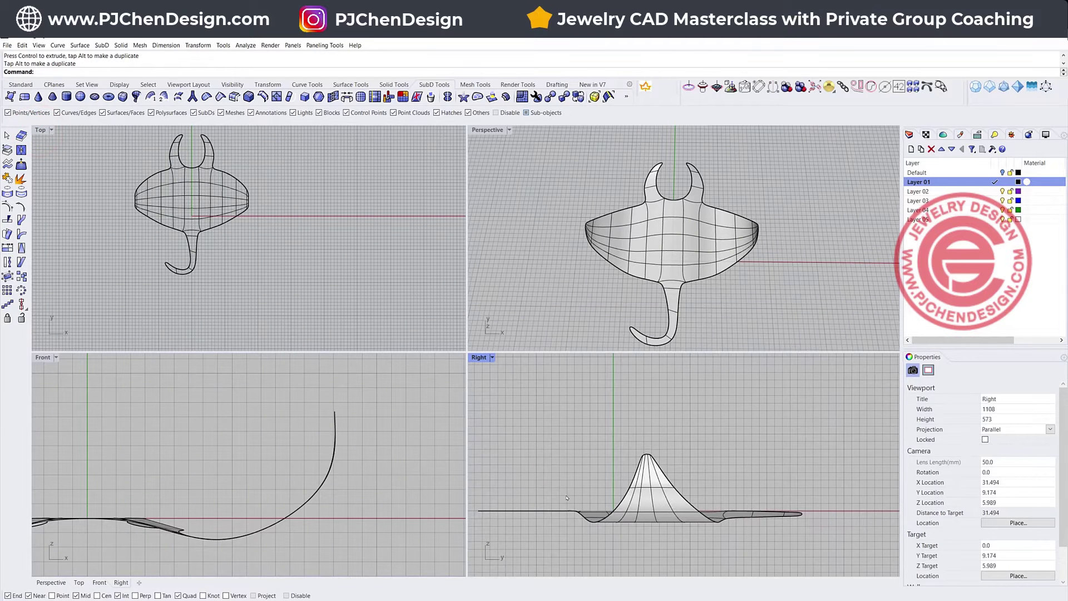
pyautogui.moveTo(563, 500); pyautogui.dragTo(604, 499, button='right')
pyautogui.moveTo(665, 542); pyautogui.dragTo(664, 542)
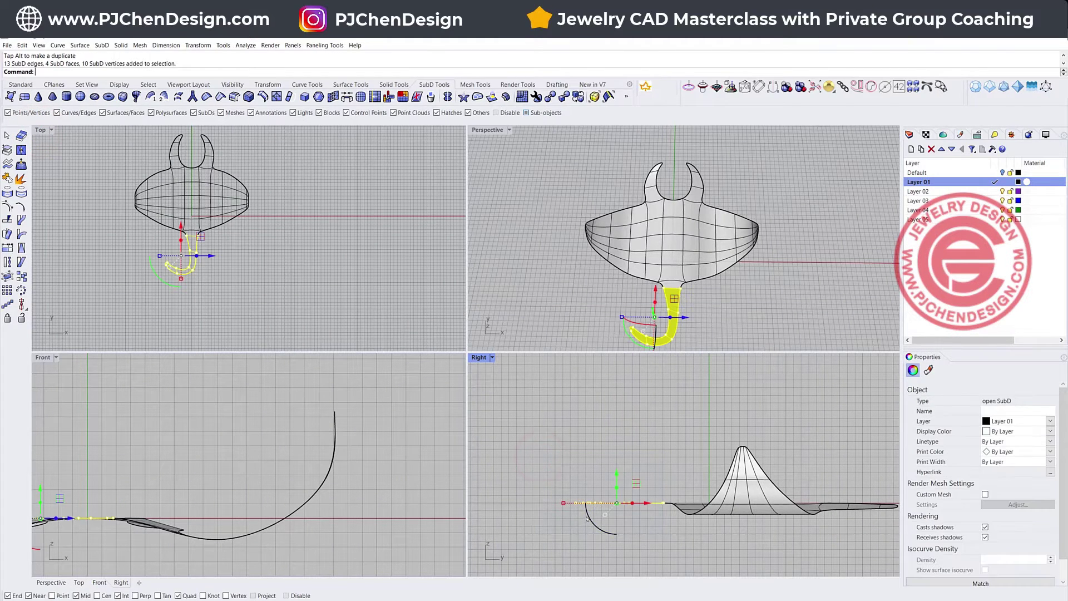
pyautogui.click(21, 234)
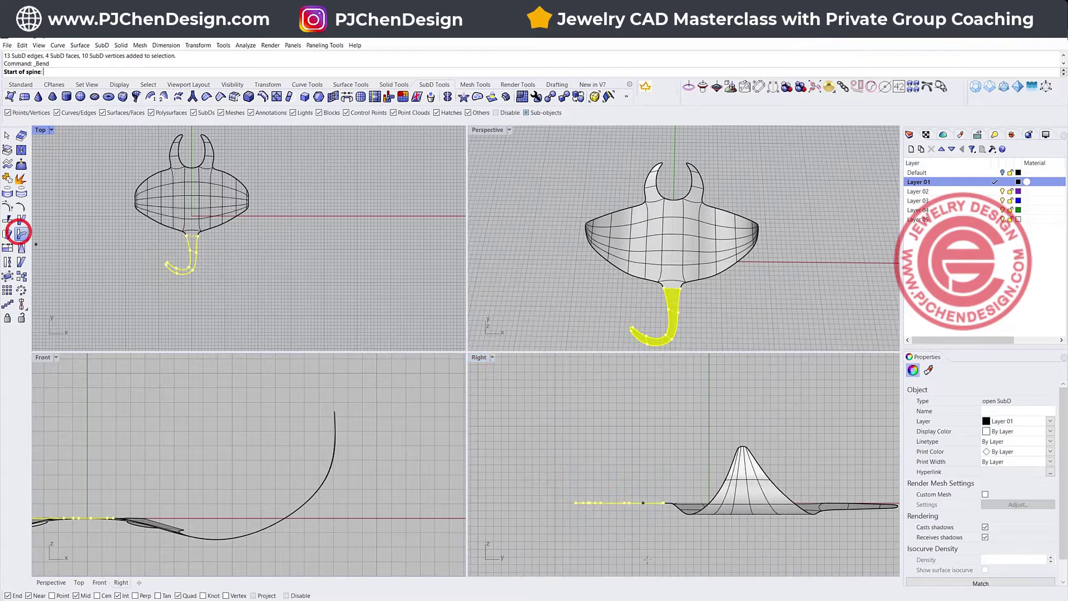
pyautogui.click(665, 504)
pyautogui.click(509, 513)
pyautogui.click(561, 472)
pyautogui.click(782, 548)
pyautogui.scroll(-4, 619, 515)
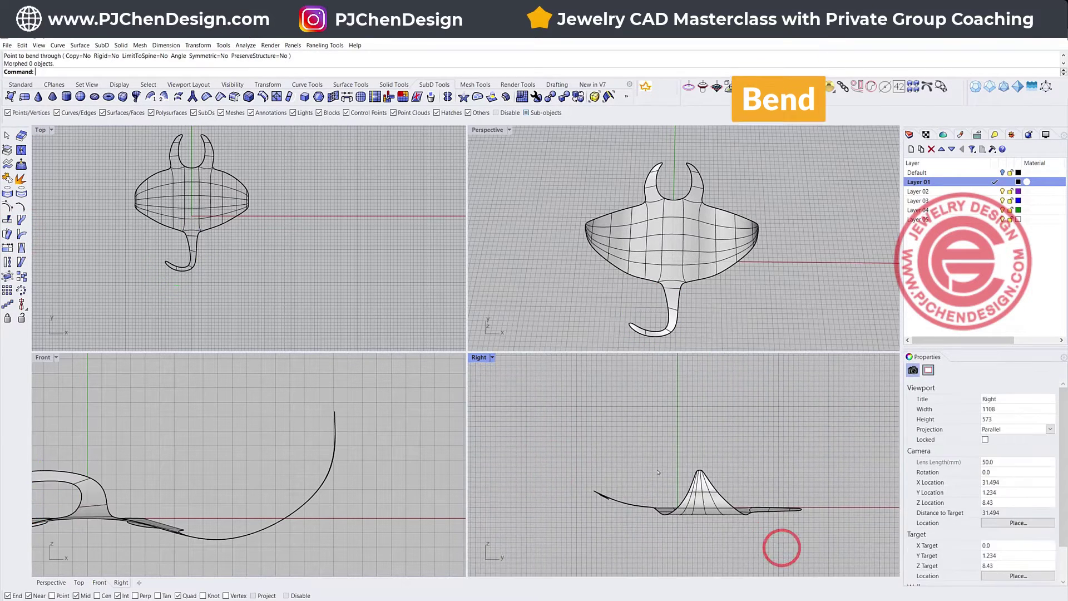
# Step: Select the front of the manta ray in the Right view and bend the horns upward
pyautogui.moveTo(650, 428); pyautogui.dragTo(886, 569)
pyautogui.moveTo(687, 521); pyautogui.dragTo(635, 518, button='right')
pyautogui.rightClick(635, 518)
pyautogui.click(633, 511)
pyautogui.click(769, 524)
pyautogui.click(785, 495)
pyautogui.click(812, 330)
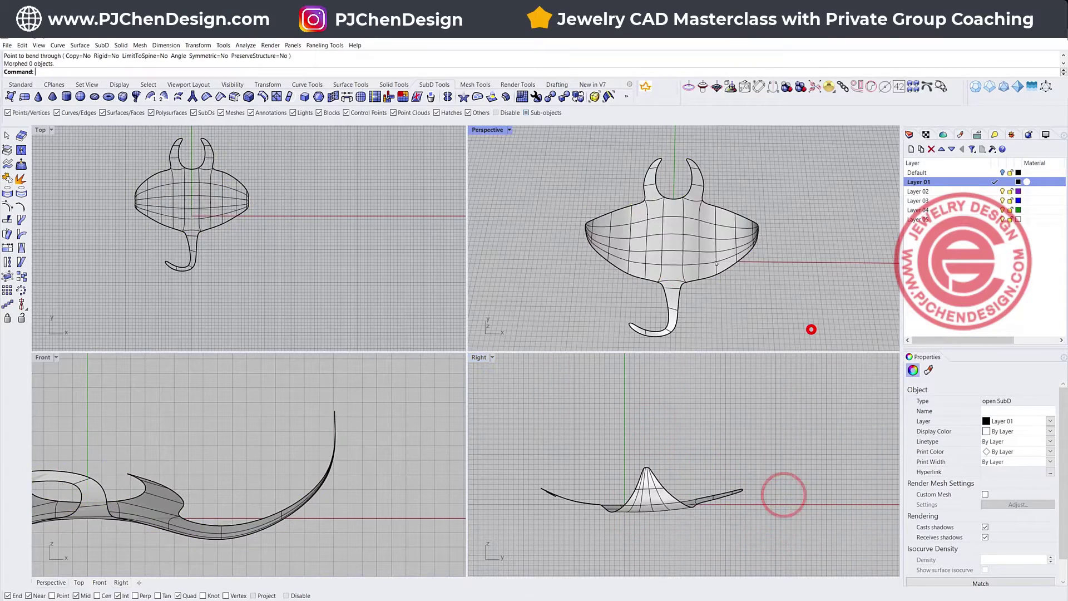
# Step: Offset the whole manta ray SubD as a solid by 1.5 with the offset direction flipped, keeping the input surface
pyautogui.moveTo(812, 330); pyautogui.dragTo(523, 150, button='right')
pyautogui.scroll(4, 732, 260)
pyautogui.scroll(3, 671, 226)
pyautogui.doubleClick(484, 130)
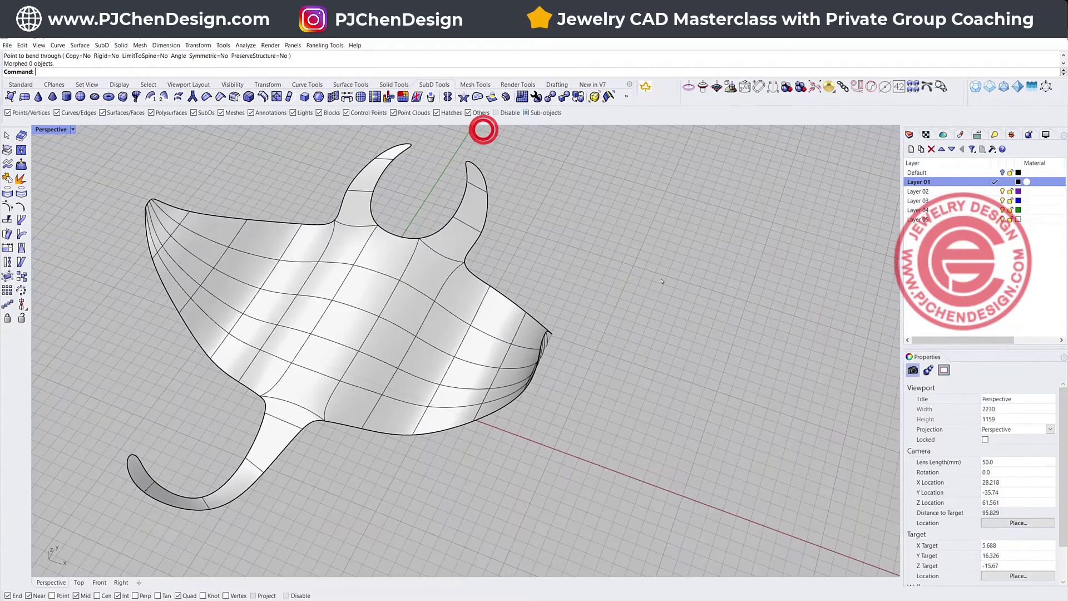
pyautogui.moveTo(551, 194); pyautogui.dragTo(455, 285, button='right')
pyautogui.click(455, 285)
pyautogui.click(627, 285)
pyautogui.click(449, 258)
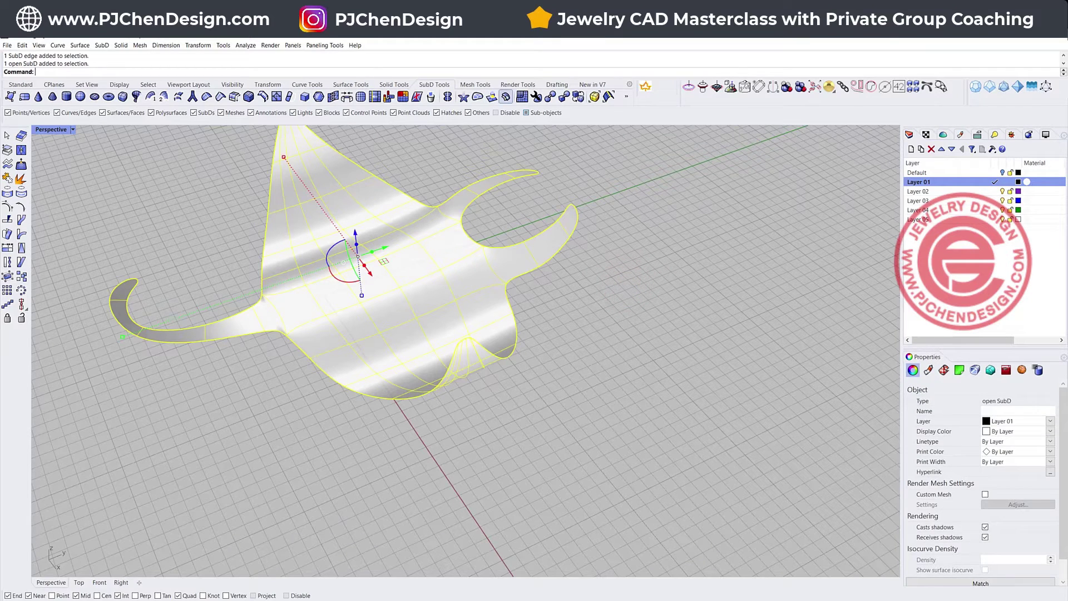
pyautogui.click(506, 97)
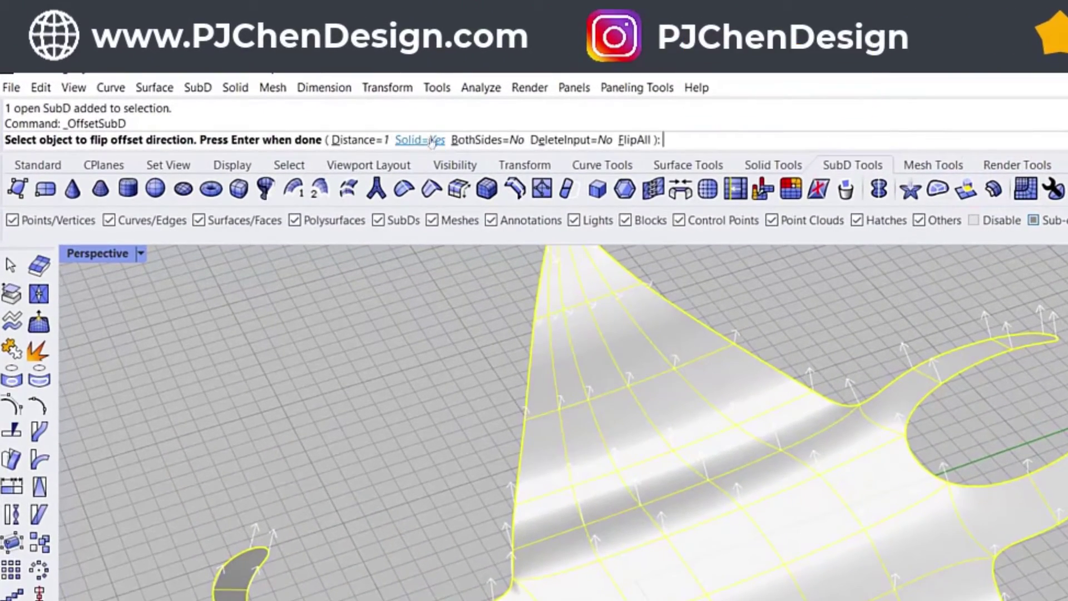
pyautogui.click(634, 140)
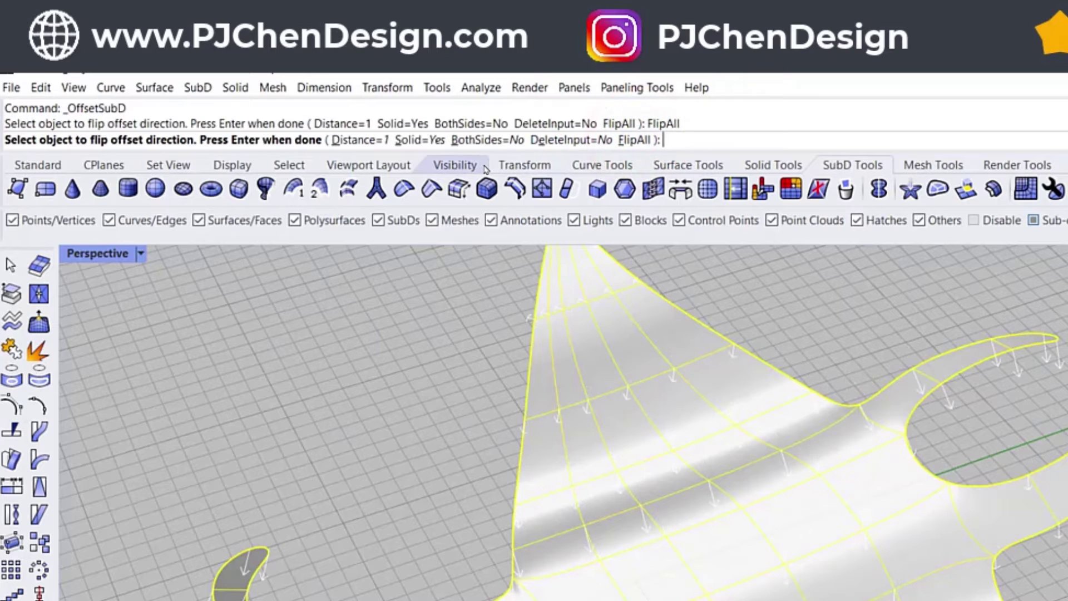
pyautogui.click(362, 140)
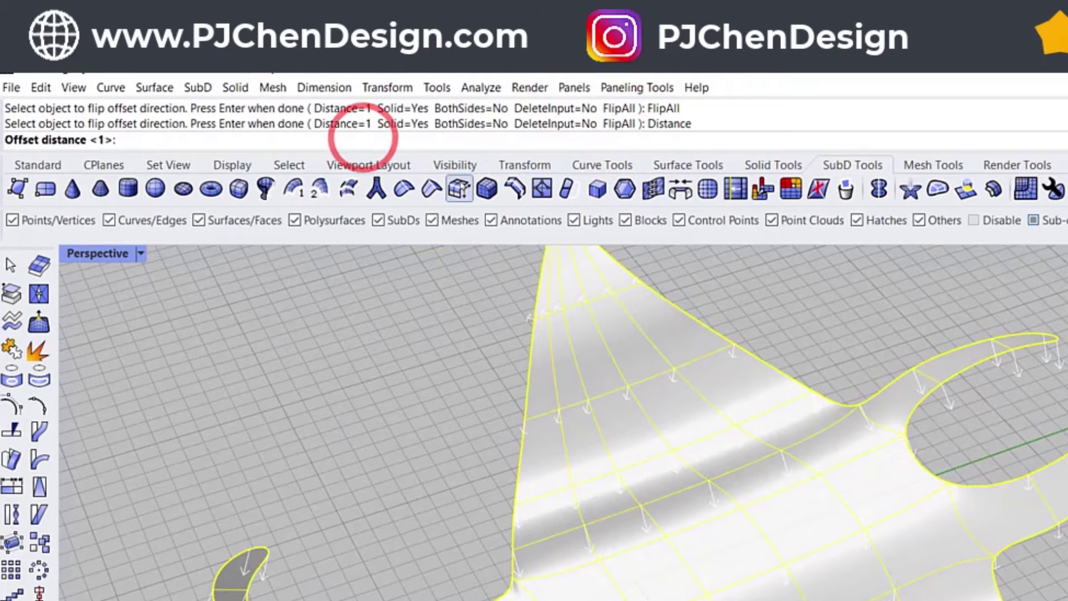
pyautogui.write('1.5')
pyautogui.press('Return')
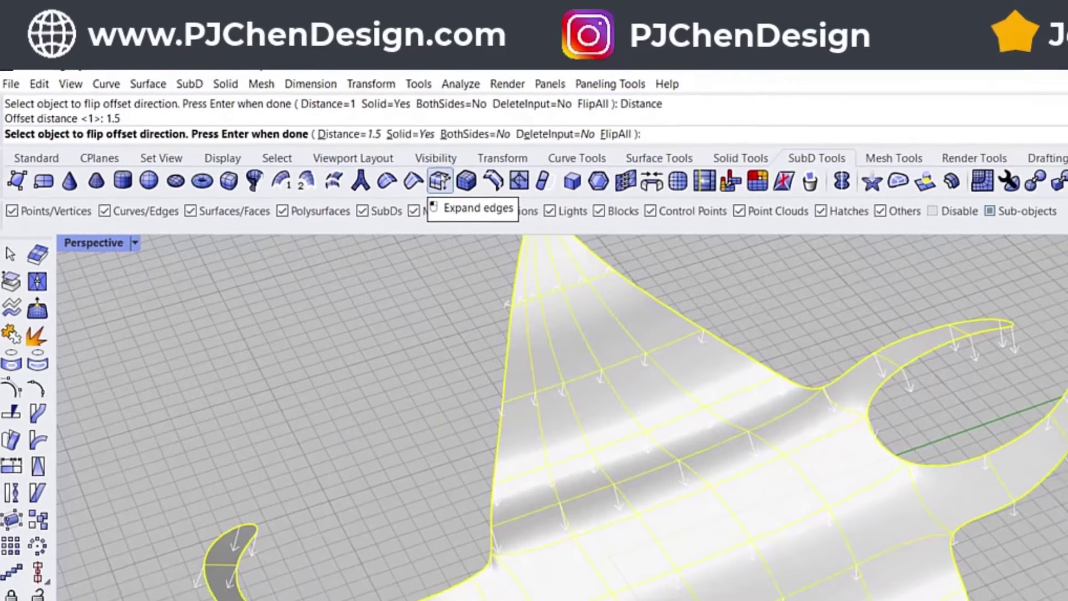
pyautogui.press('Return')
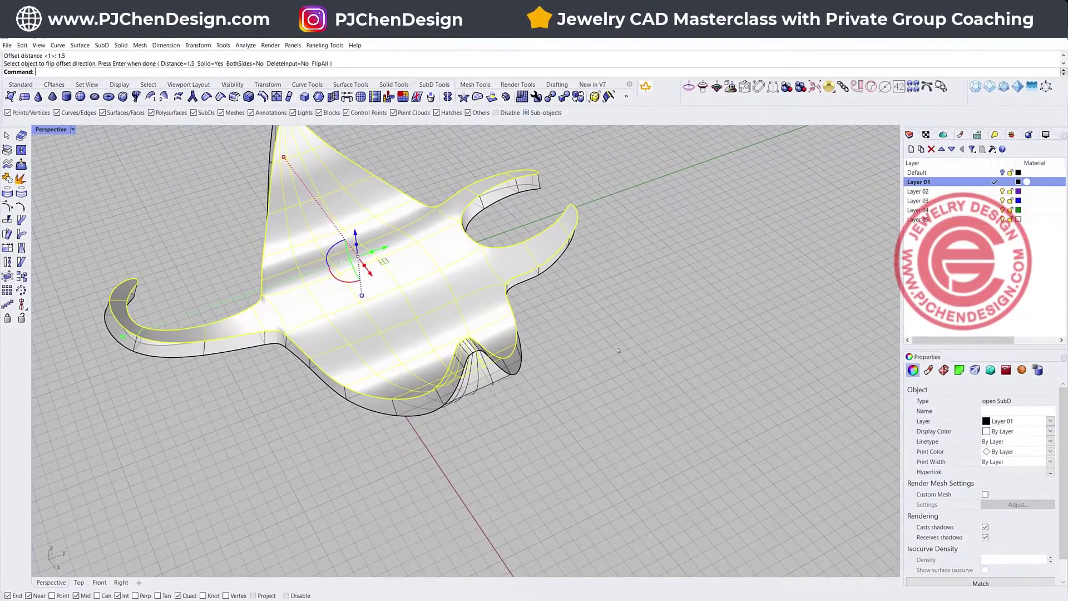
# Step: Examine the thickened manta ray's edges, wing tips and underside from several angles
pyautogui.click(762, 417)
pyautogui.moveTo(763, 417); pyautogui.dragTo(789, 440, button='right')
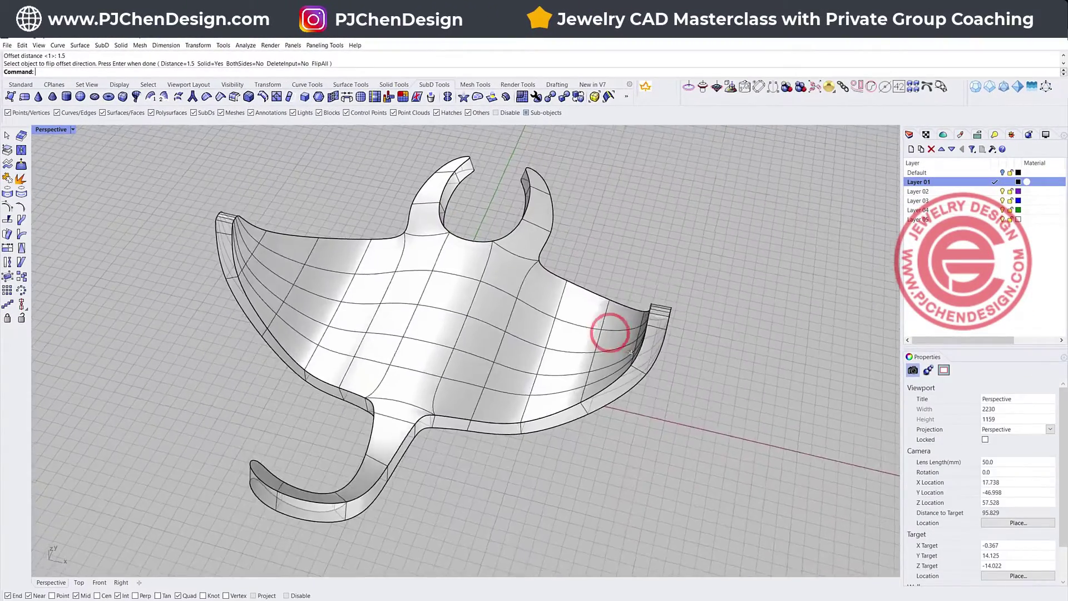
pyautogui.moveTo(631, 352); pyautogui.dragTo(578, 328, button='right')
pyautogui.click(563, 325)
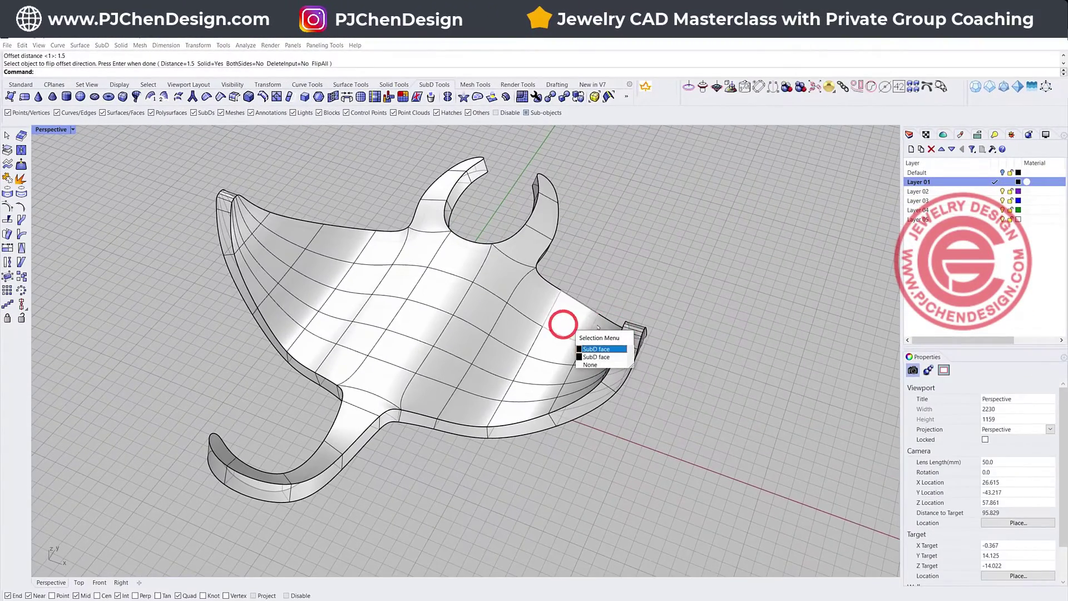
pyautogui.click(653, 260)
pyautogui.click(553, 313)
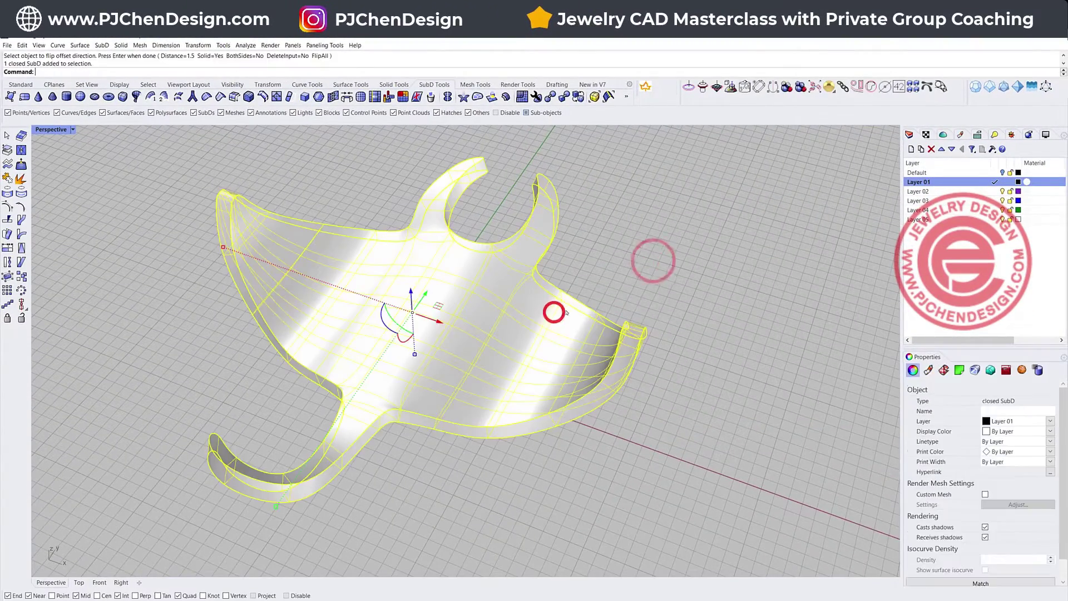
pyautogui.click(702, 314)
pyautogui.moveTo(702, 315); pyautogui.dragTo(567, 295, button='right')
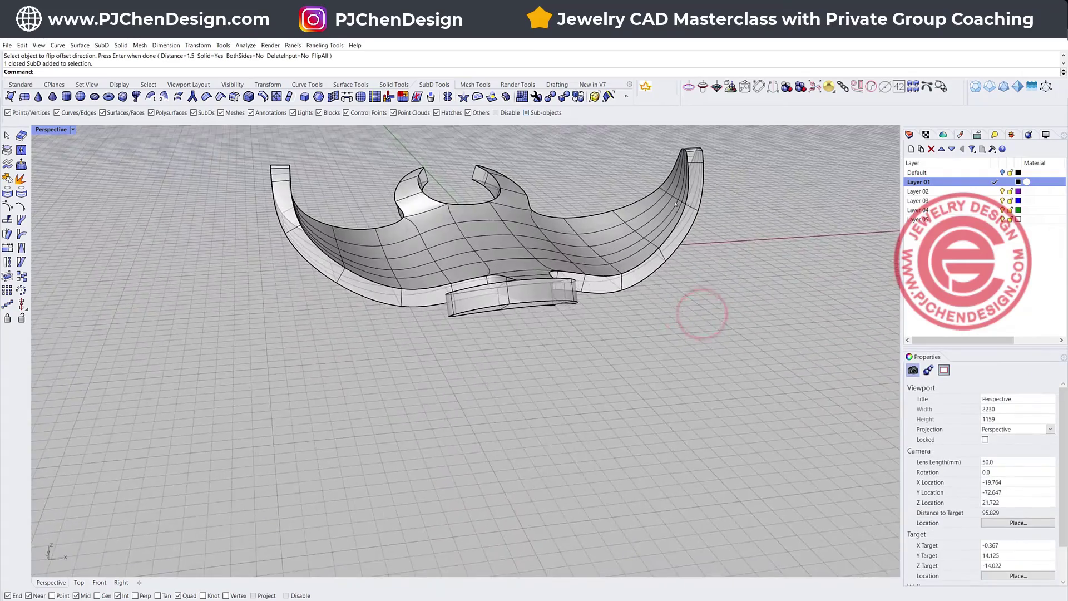
pyautogui.scroll(4, 677, 194)
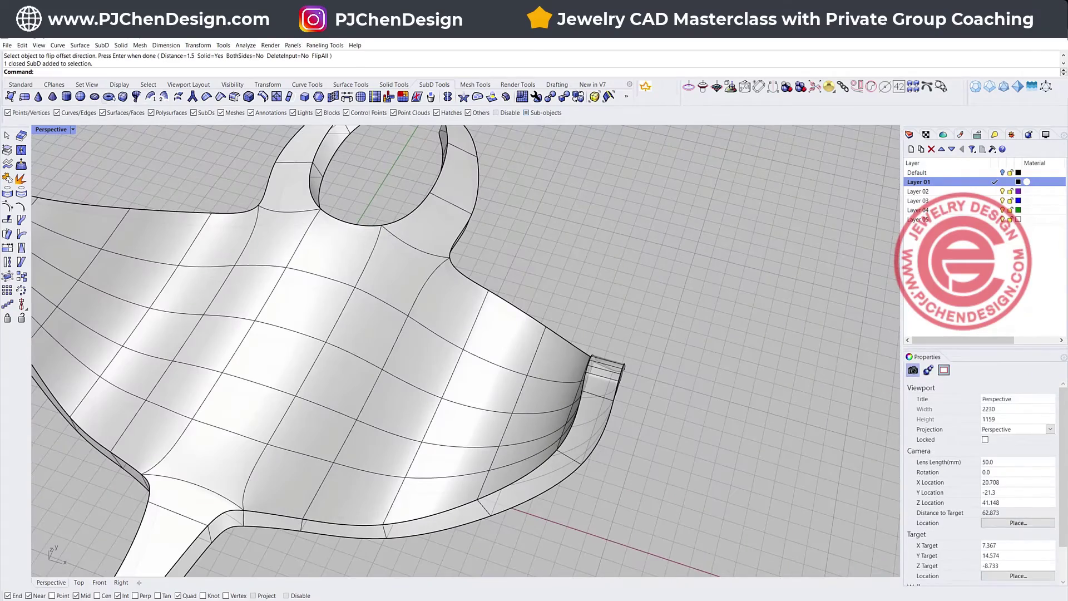
# Step: Preview the manta ray in Rendered display mode and return the viewport to Ghosted
pyautogui.click(73, 130)
pyautogui.click(71, 191)
pyautogui.scroll(-4, 523, 293)
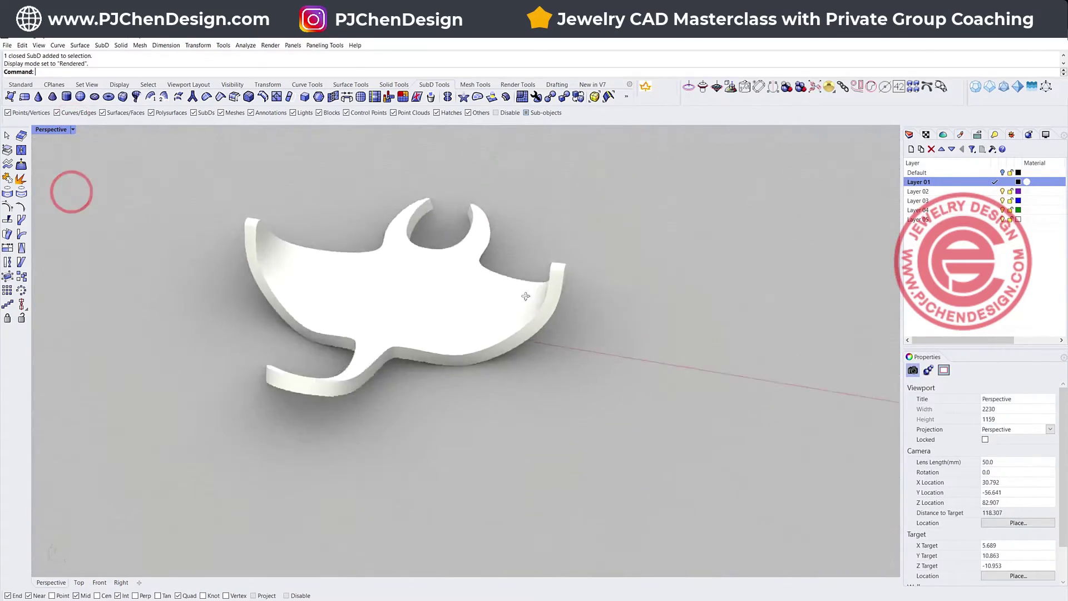
pyautogui.moveTo(523, 293); pyautogui.dragTo(594, 279, button='right')
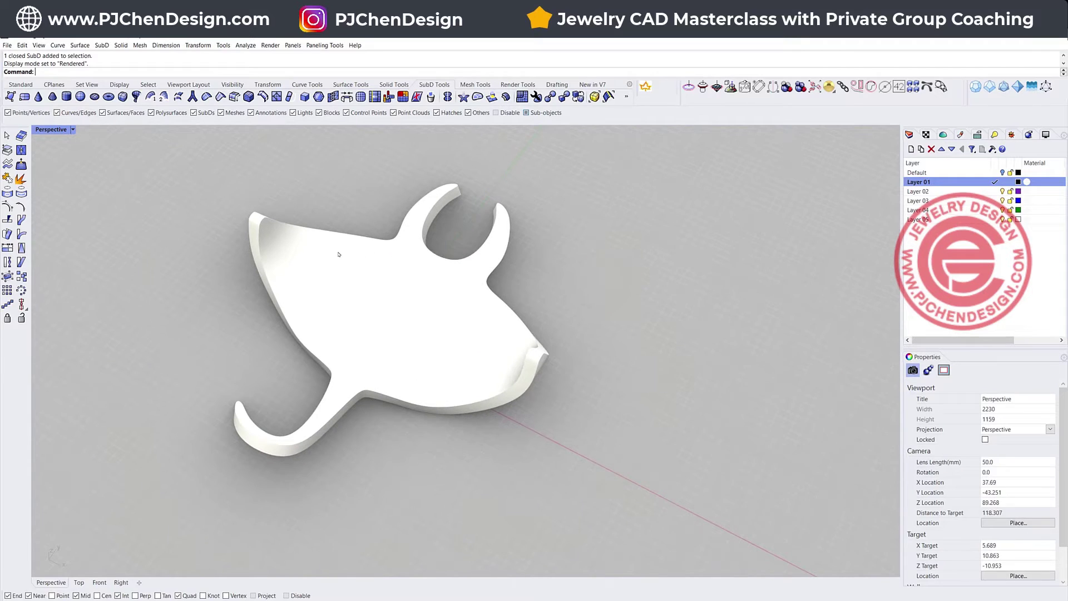
pyautogui.click(73, 130)
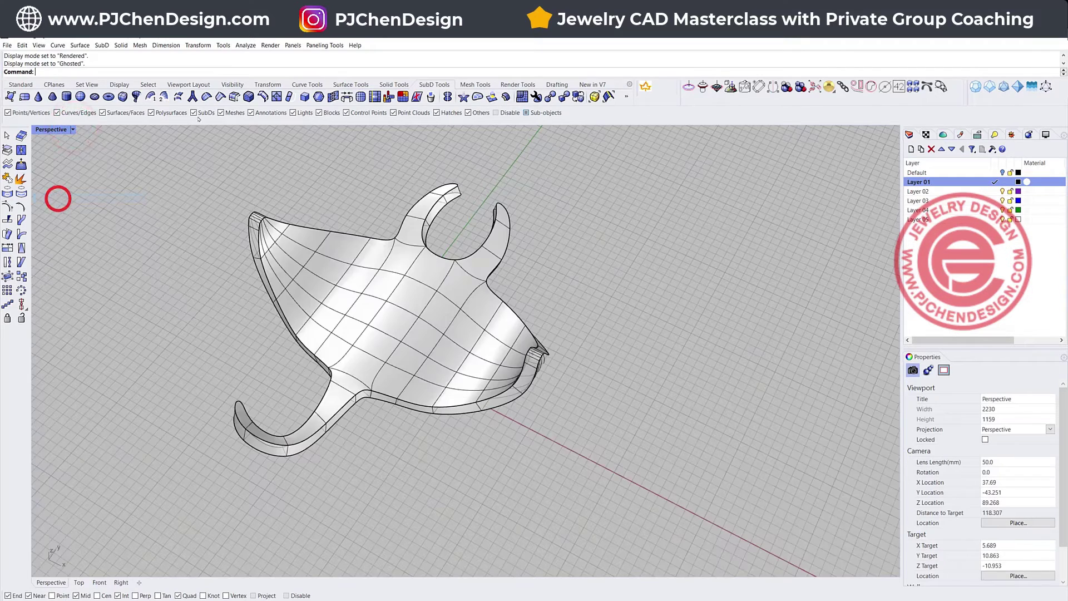
# Step: Remove all creases from the thickened SubD and clear away the original open SubD
pyautogui.click(207, 97)
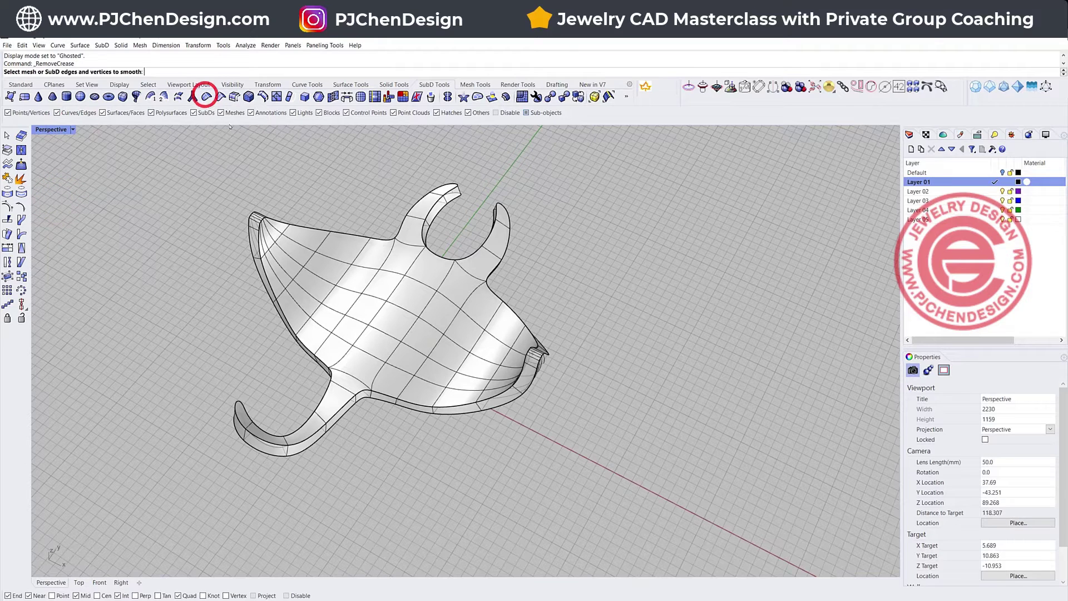
pyautogui.moveTo(190, 143); pyautogui.dragTo(696, 543)
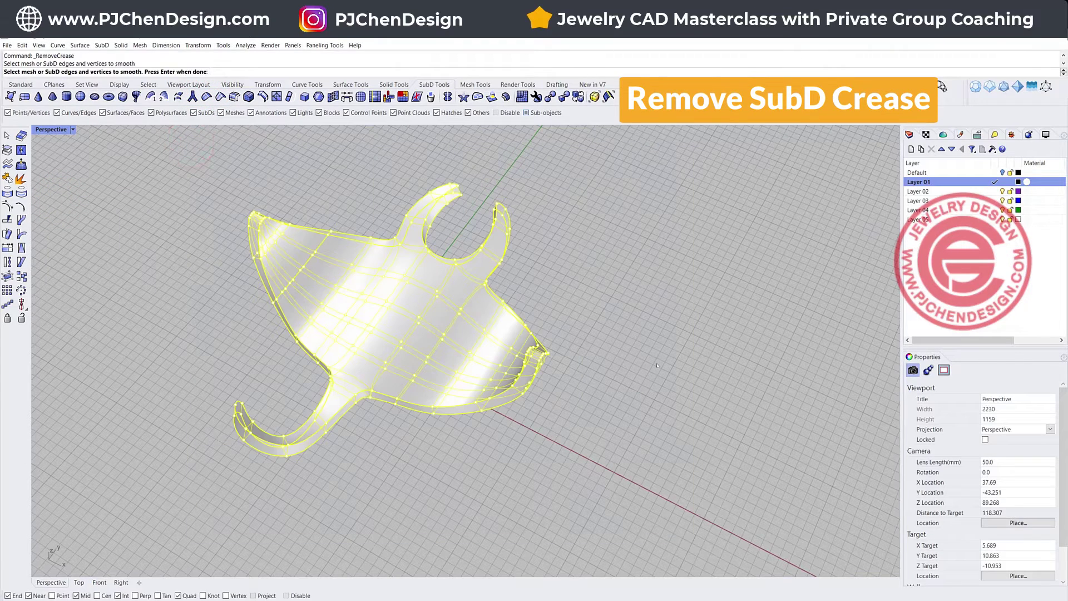
pyautogui.press('Return')
pyautogui.scroll(5, 611, 370)
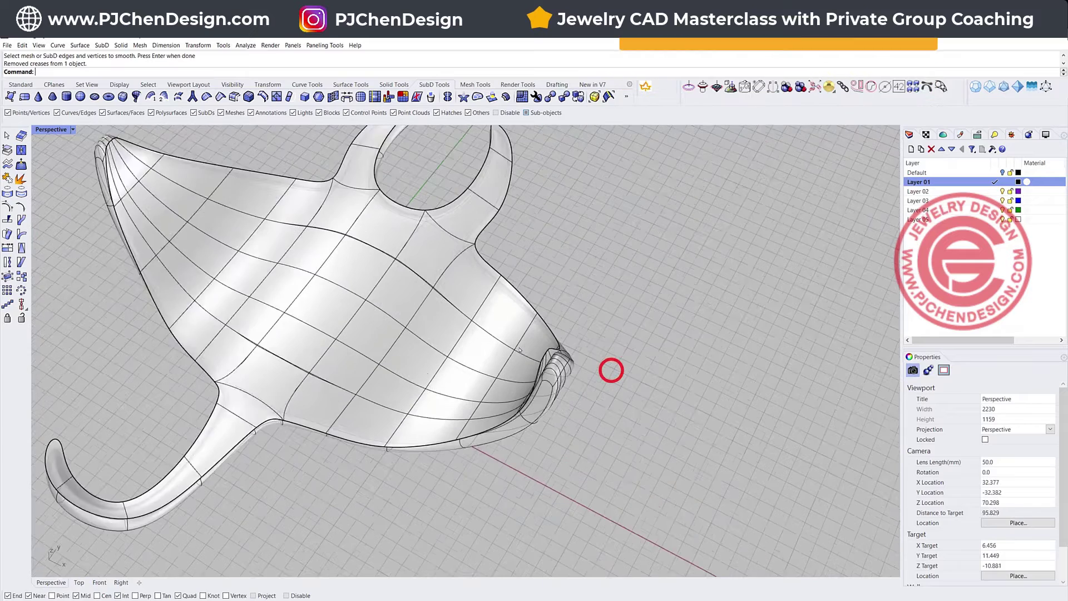
pyautogui.click(555, 352)
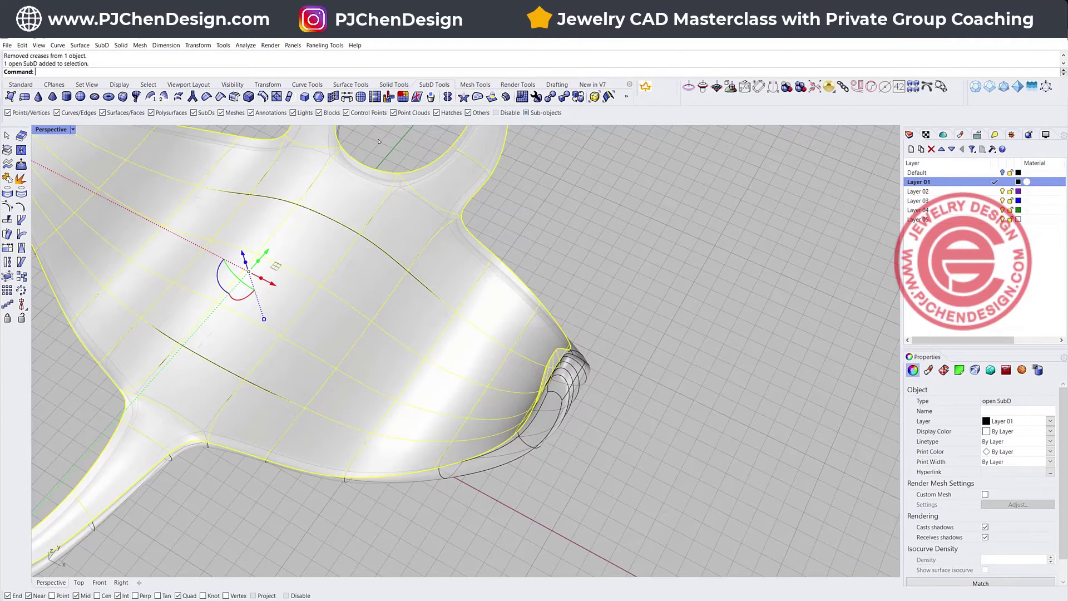
pyautogui.press('Return')
# Step: Try to reshape a selection along the middle of the manta ray's body, and undo the extrusion
pyautogui.scroll(-9, 532, 250)
pyautogui.moveTo(532, 250); pyautogui.dragTo(452, 303, button='right')
pyautogui.scroll(6, 536, 248)
pyautogui.keyDown('ctrl'); pyautogui.keyDown('shift'); pyautogui.click(386, 184); pyautogui.keyUp('shift'); pyautogui.keyUp('ctrl')
pyautogui.keyDown('ctrl'); pyautogui.keyDown('shift'); pyautogui.click(368, 217); pyautogui.keyUp('shift'); pyautogui.keyUp('ctrl')
pyautogui.keyDown('ctrl'); pyautogui.keyDown('shift'); pyautogui.click(357, 246); pyautogui.keyUp('shift'); pyautogui.keyUp('ctrl')
pyautogui.keyDown('ctrl'); pyautogui.click(357, 247); pyautogui.keyUp('ctrl')
pyautogui.keyDown('ctrl'); pyautogui.keyDown('shift'); pyautogui.click(341, 250); pyautogui.keyUp('shift'); pyautogui.keyUp('ctrl')
pyautogui.keyDown('ctrl'); pyautogui.keyDown('shift'); pyautogui.click(293, 310); pyautogui.keyUp('shift'); pyautogui.keyUp('ctrl')
pyautogui.scroll(6, 314, 228)
pyautogui.moveTo(311, 221); pyautogui.dragTo(348, 244)
pyautogui.moveTo(356, 248); pyautogui.dragTo(375, 258, button='right')
pyautogui.moveTo(364, 266); pyautogui.dragTo(364, 257)
pyautogui.hotkey('ctrl', 'z')
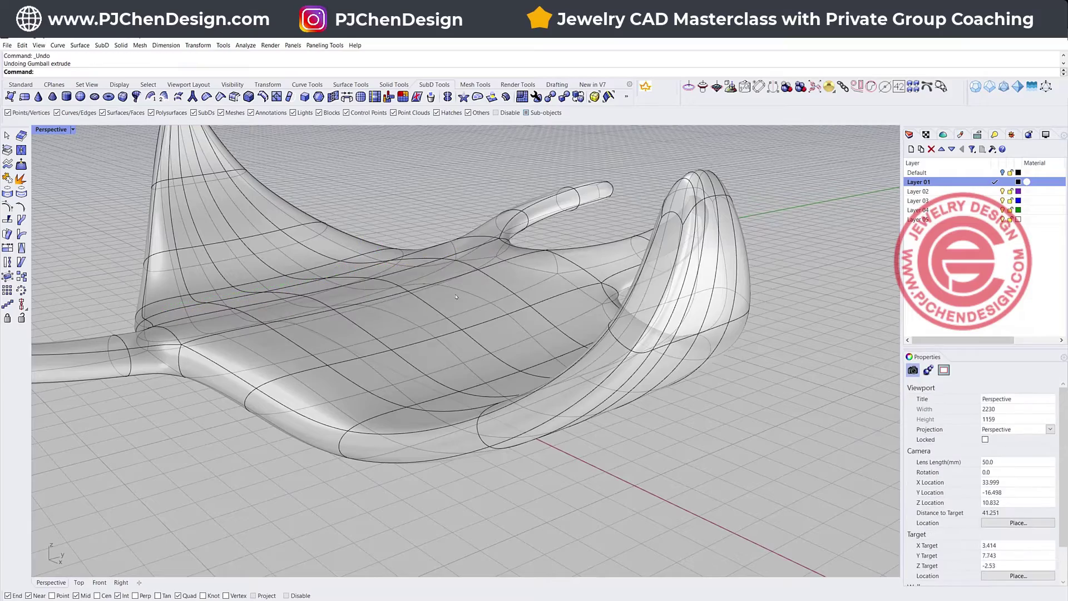
# Step: Select the central portion of the manta ray's back and move it upward to form a raised ridge
pyautogui.moveTo(454, 313); pyautogui.dragTo(497, 340, button='right')
pyautogui.keyDown('ctrl'); pyautogui.keyDown('shift'); pyautogui.click(424, 231); pyautogui.keyUp('shift'); pyautogui.keyUp('ctrl')
pyautogui.keyDown('ctrl'); pyautogui.keyDown('shift'); pyautogui.click(404, 285); pyautogui.keyUp('shift'); pyautogui.keyUp('ctrl')
pyautogui.moveTo(388, 349); pyautogui.dragTo(315, 484, button='right')
pyautogui.moveTo(371, 254); pyautogui.dragTo(373, 215)
# Step: Select the outer tip of one wing and rotate it outward in the Front view to lower its curl
pyautogui.moveTo(423, 256); pyautogui.dragTo(600, 295, button='right')
pyautogui.scroll(-6, 543, 310)
pyautogui.moveTo(592, 213); pyautogui.dragTo(762, 415)
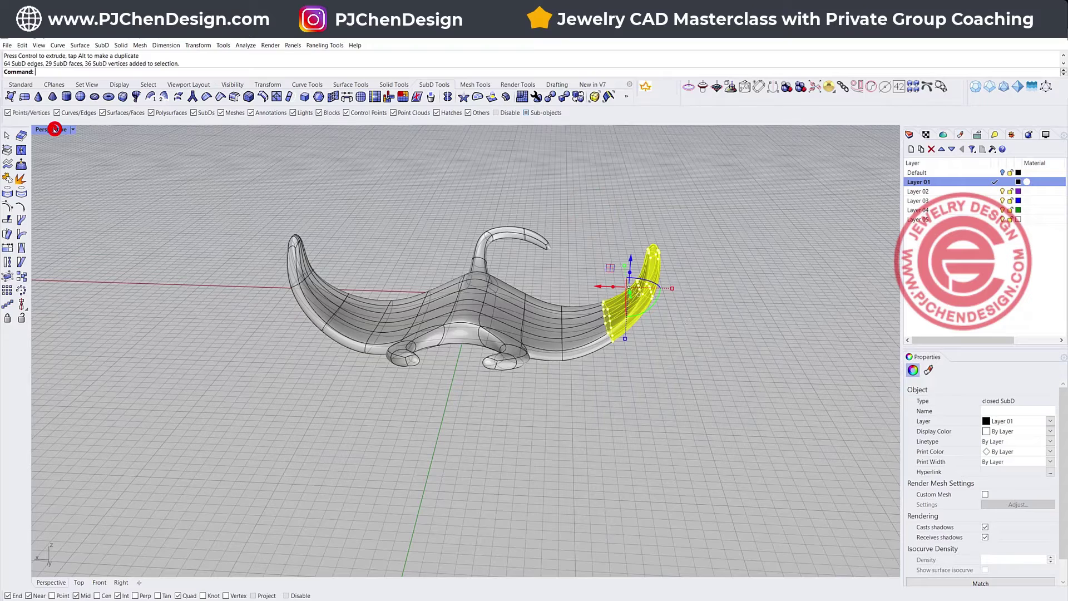
pyautogui.doubleClick(54, 129)
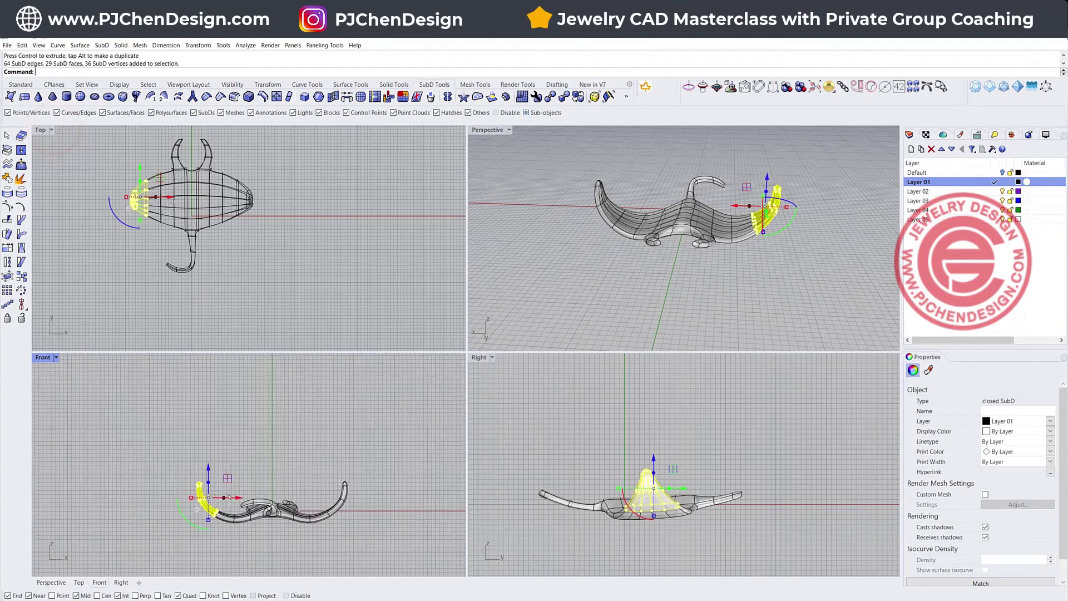
pyautogui.scroll(4, 225, 496)
pyautogui.moveTo(182, 524); pyautogui.dragTo(250, 518)
pyautogui.click(299, 424)
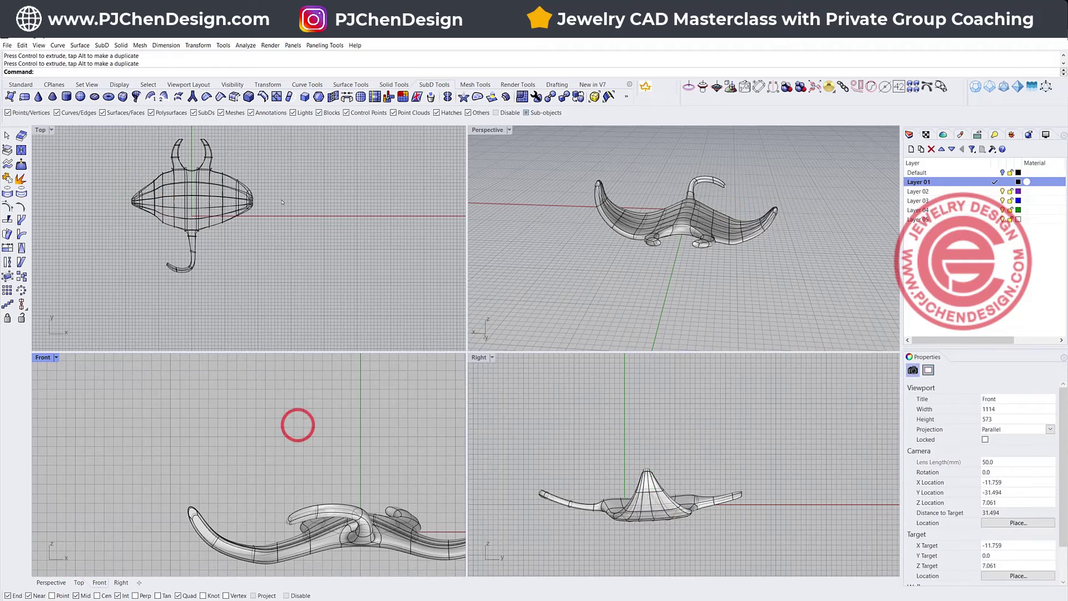
# Step: Try to adjust two opposite side faces near the tip of one horn, and undo the change
pyautogui.moveTo(715, 325); pyautogui.dragTo(762, 255, button='right')
pyautogui.scroll(4, 761, 255)
pyautogui.scroll(5, 783, 240)
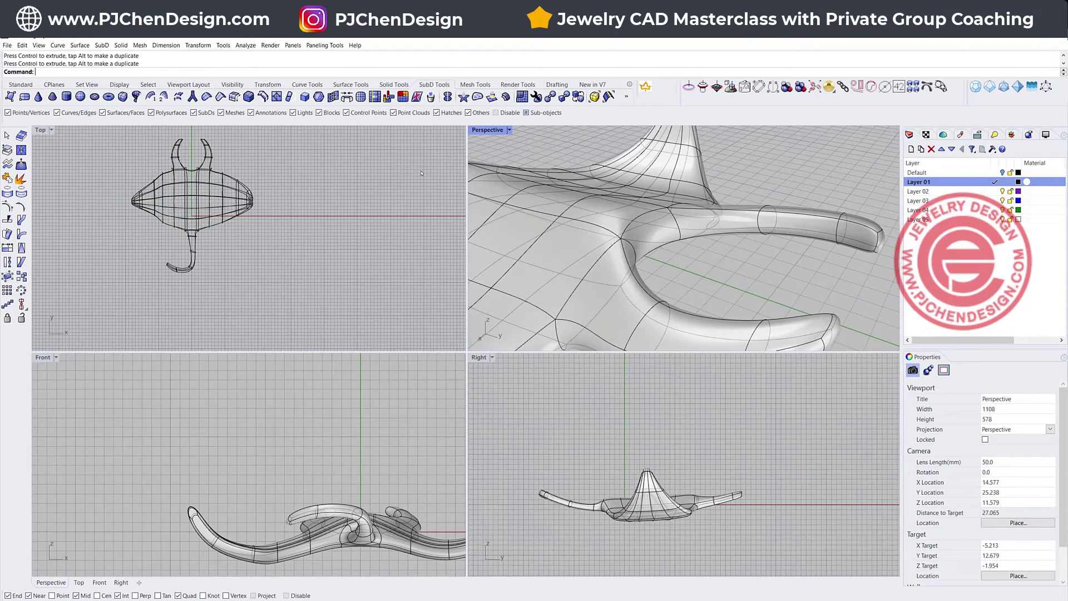
pyautogui.doubleClick(495, 133)
pyautogui.scroll(-3, 603, 318)
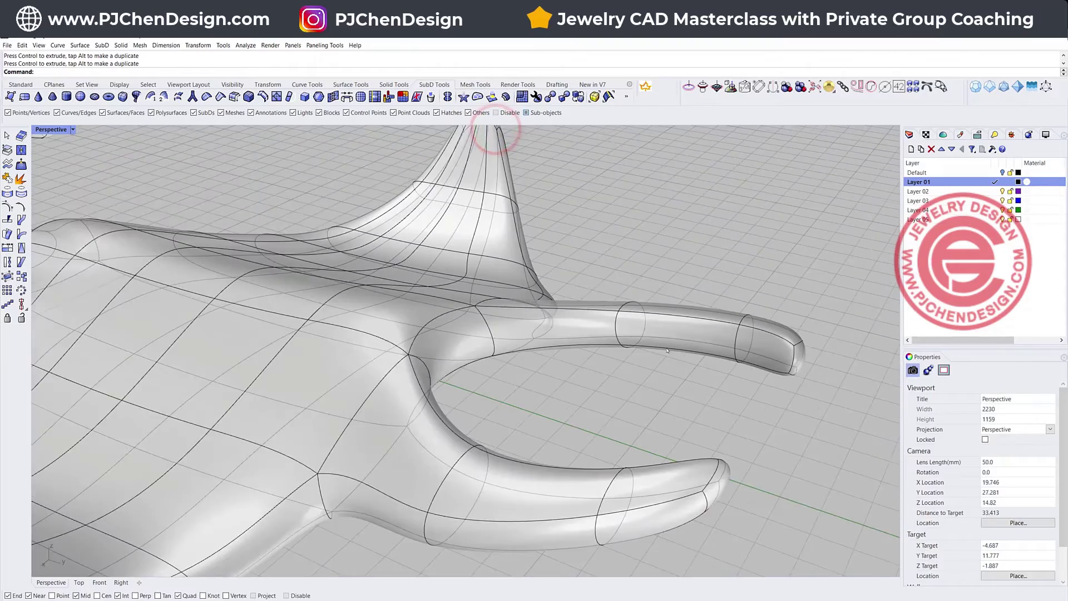
pyautogui.scroll(3, 652, 325)
pyautogui.moveTo(652, 325); pyautogui.dragTo(640, 324, button='right')
pyautogui.keyDown('ctrl'); pyautogui.keyDown('shift'); pyautogui.click(640, 288); pyautogui.keyUp('shift'); pyautogui.keyUp('ctrl')
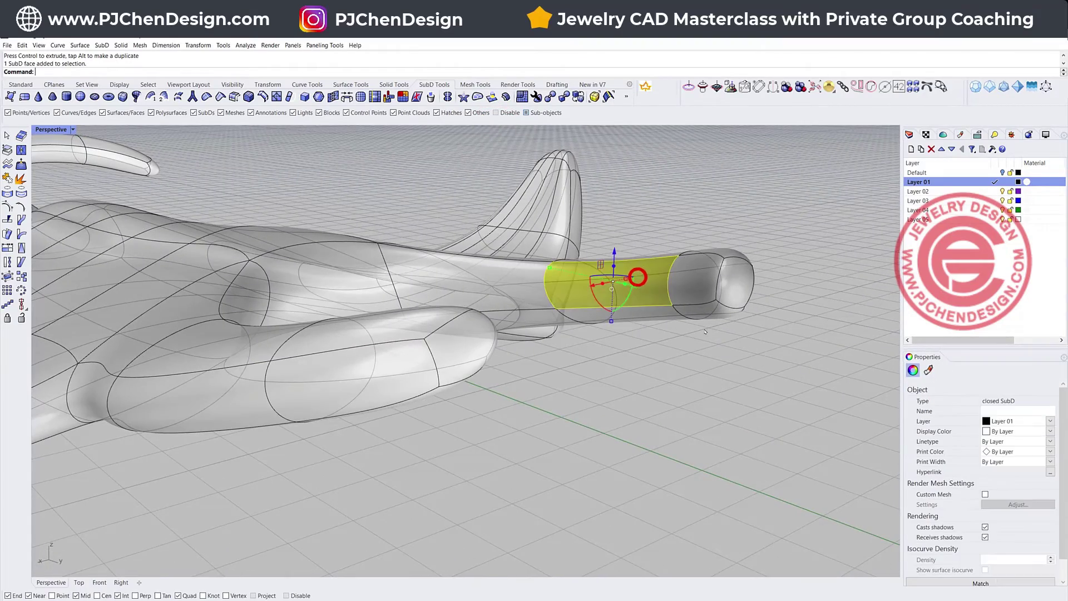
pyautogui.moveTo(641, 287); pyautogui.dragTo(400, 315, button='right')
pyautogui.keyDown('ctrl'); pyautogui.keyDown('shift'); pyautogui.click(258, 273); pyautogui.keyUp('shift'); pyautogui.keyUp('ctrl')
pyautogui.moveTo(257, 273); pyautogui.dragTo(670, 379, button='right')
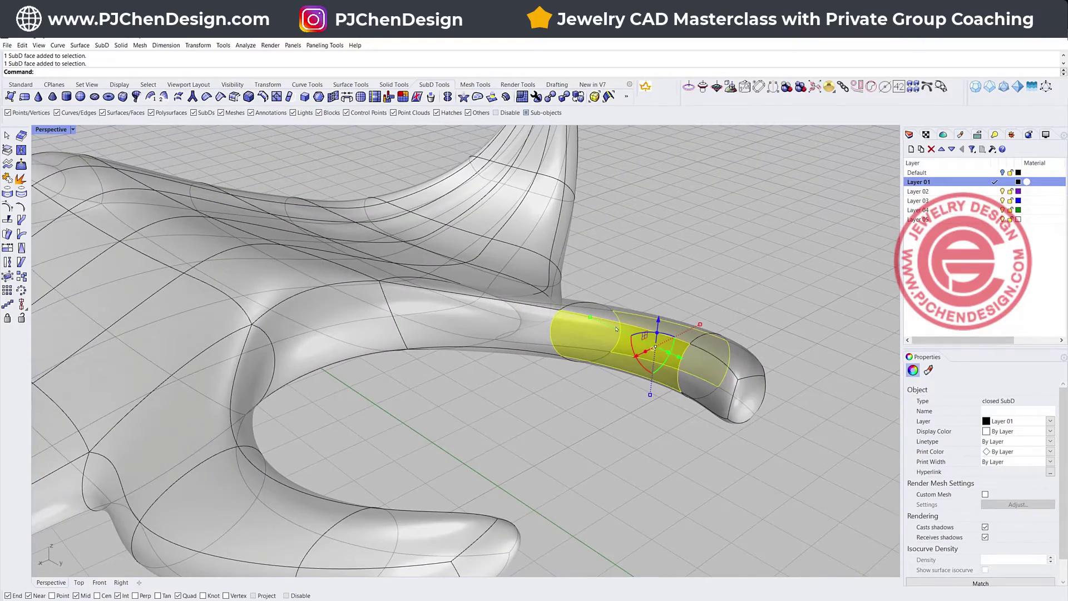
pyautogui.scroll(3, 647, 351)
pyautogui.scroll(-3, 656, 347)
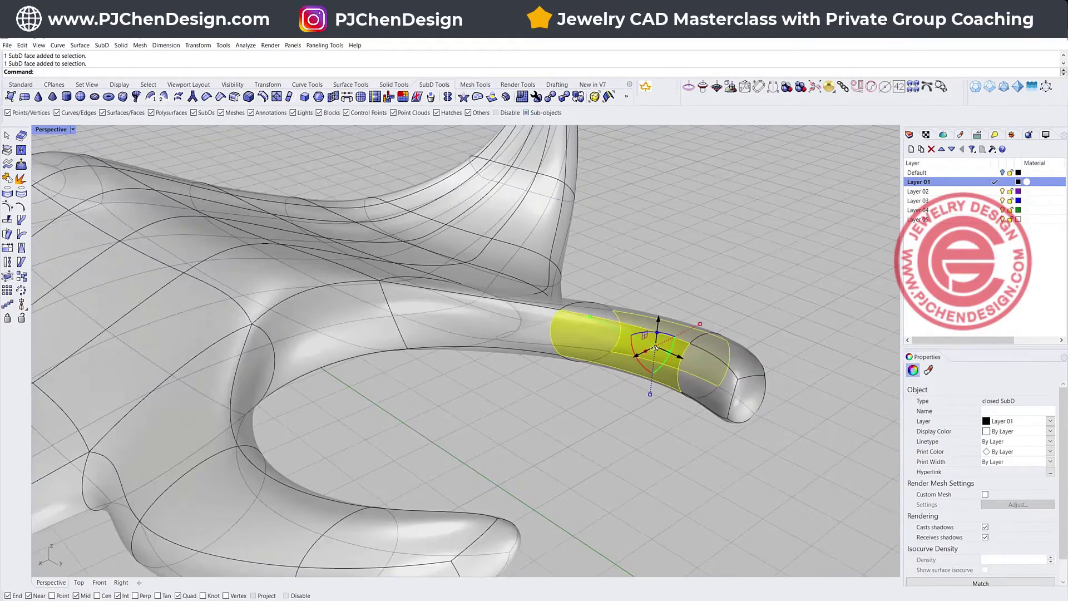
pyautogui.moveTo(657, 332)
pyautogui.mouseDown()
pyautogui.moveTo(658, 313)
pyautogui.moveTo(658, 327)
pyautogui.mouseUp()
pyautogui.hotkey('ctrl', 'z')
# Step: Select the ring of faces around the outer section of one horn and scale it up to make the horn taller there
pyautogui.keyDown('ctrl'); pyautogui.keyDown('shift'); pyautogui.click(651, 346); pyautogui.keyUp('shift'); pyautogui.keyUp('ctrl')
pyautogui.moveTo(651, 347); pyautogui.dragTo(390, 389, button='right')
pyautogui.keyDown('ctrl'); pyautogui.keyDown('shift'); pyautogui.click(372, 407); pyautogui.keyUp('shift'); pyautogui.keyUp('ctrl')
pyautogui.moveTo(526, 394); pyautogui.dragTo(746, 351, button='right')
pyautogui.keyDown('ctrl'); pyautogui.keyDown('shift'); pyautogui.moveTo(744, 426); pyautogui.dragTo(723, 263); pyautogui.keyUp('shift'); pyautogui.keyUp('ctrl')
pyautogui.moveTo(711, 425); pyautogui.dragTo(629, 333, button='right')
pyautogui.moveTo(684, 328); pyautogui.dragTo(685, 392)
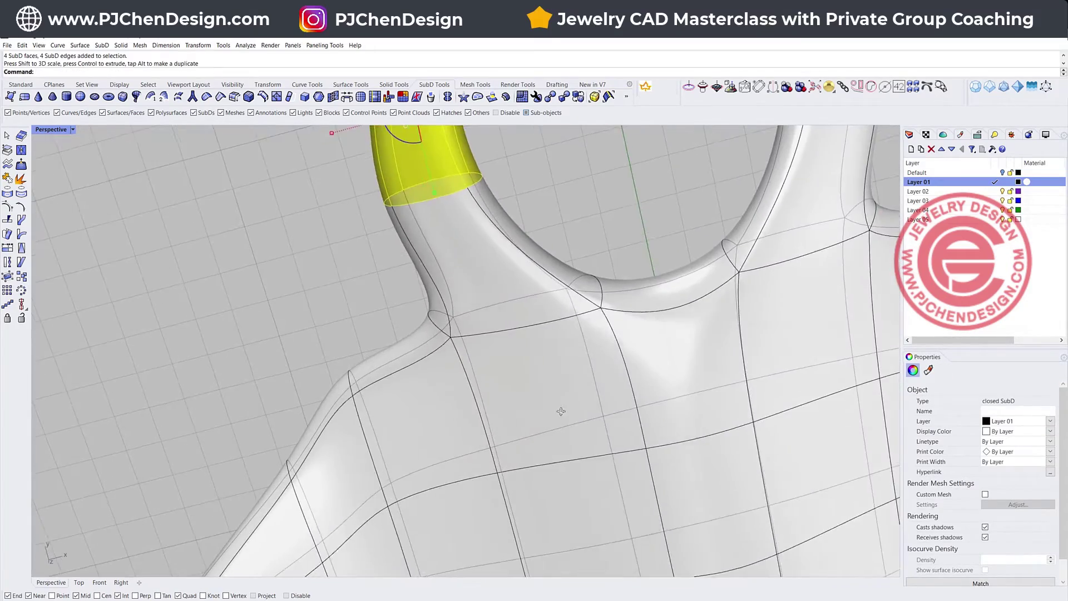
pyautogui.moveTo(561, 411); pyautogui.dragTo(673, 409, button='right')
pyautogui.scroll(-4, 545, 373)
pyautogui.click(673, 409)
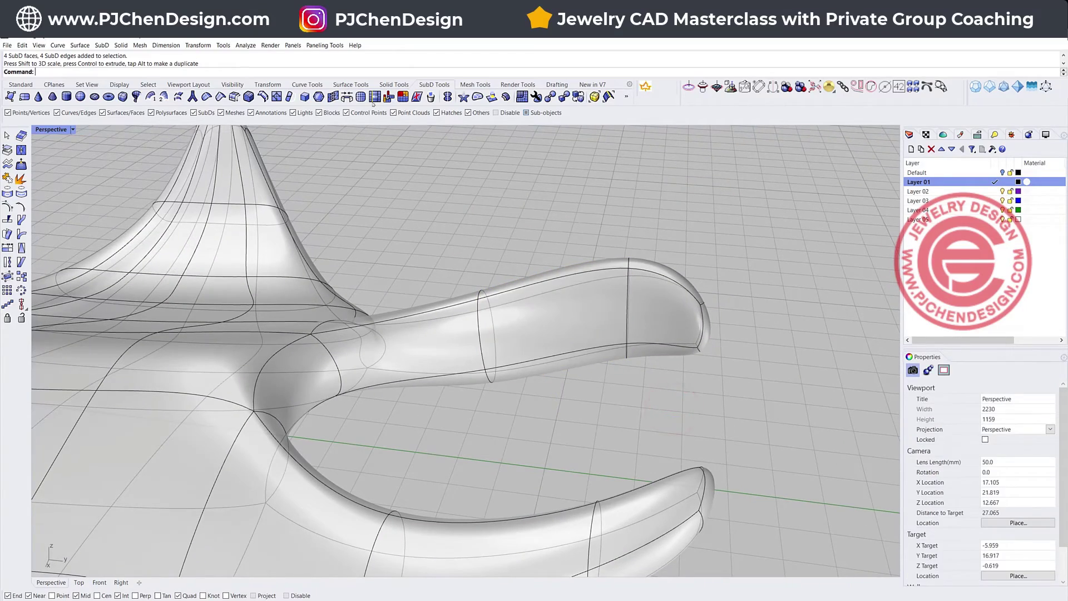
# Step: Inset the two opposite side faces of the enlarged horn section, using Single mode
pyautogui.keyDown('ctrl'); pyautogui.keyDown('shift'); pyautogui.click(598, 325); pyautogui.keyUp('shift'); pyautogui.keyUp('ctrl')
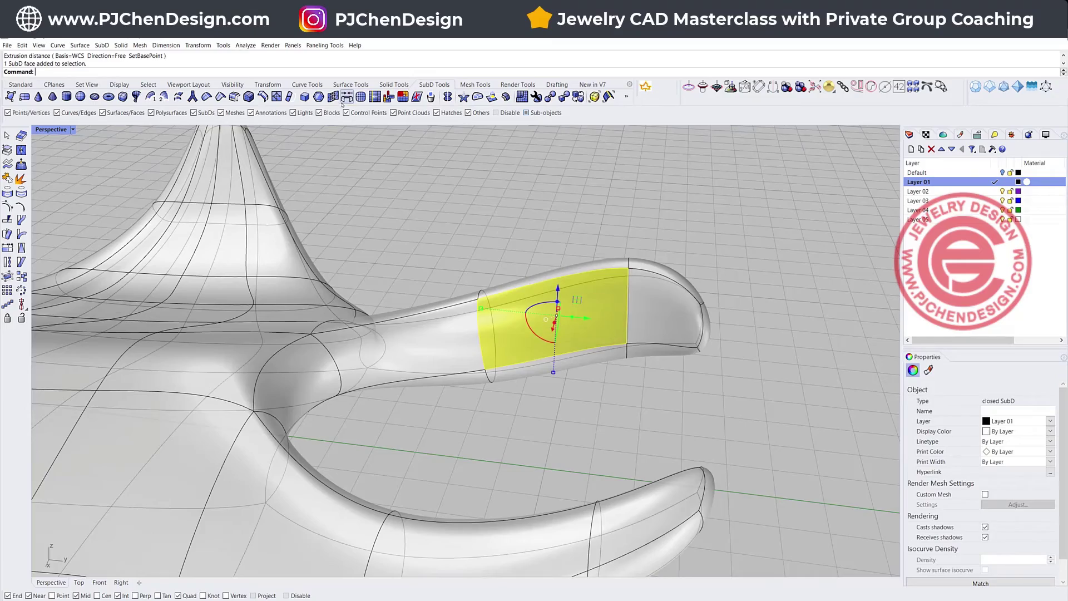
pyautogui.moveTo(724, 301); pyautogui.dragTo(503, 291, button='right')
pyautogui.keyDown('ctrl'); pyautogui.keyDown('shift'); pyautogui.click(360, 334); pyautogui.keyUp('shift'); pyautogui.keyUp('ctrl')
pyautogui.moveTo(360, 335); pyautogui.dragTo(461, 241, button='right')
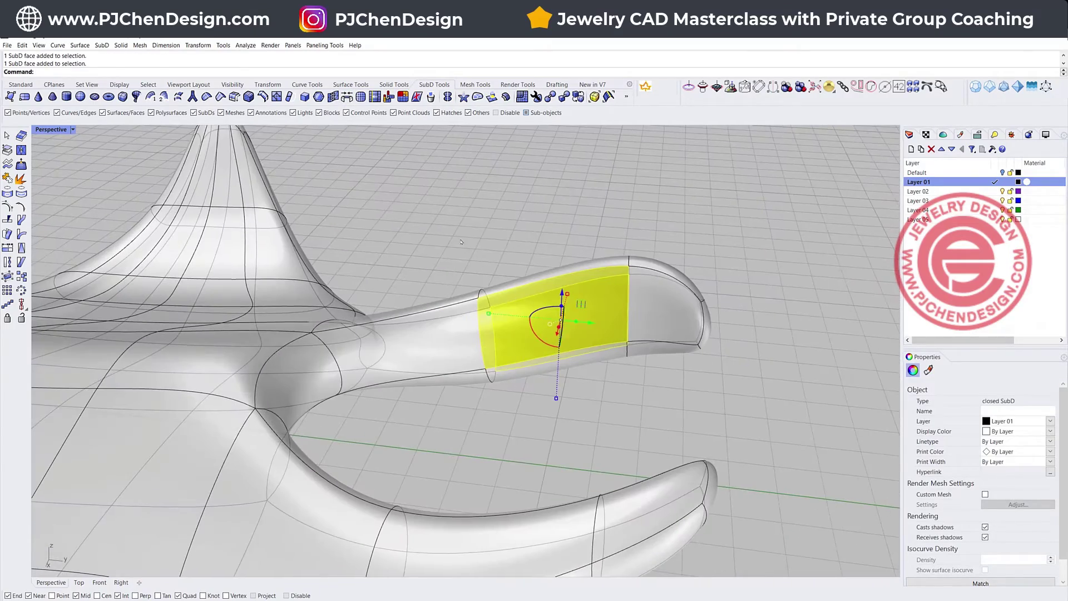
pyautogui.click(318, 97)
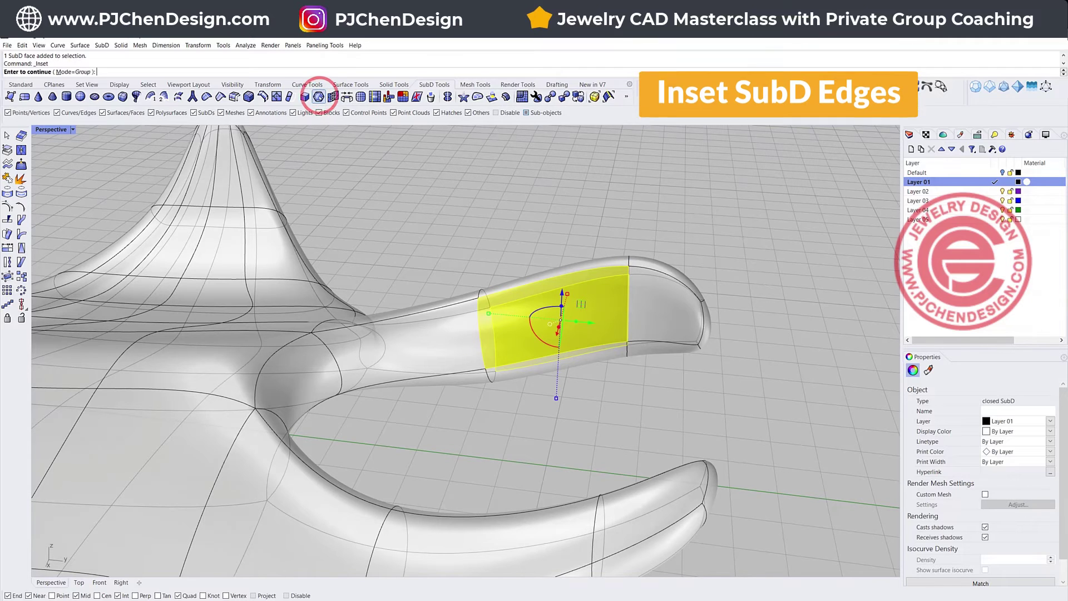
pyautogui.click(67, 72)
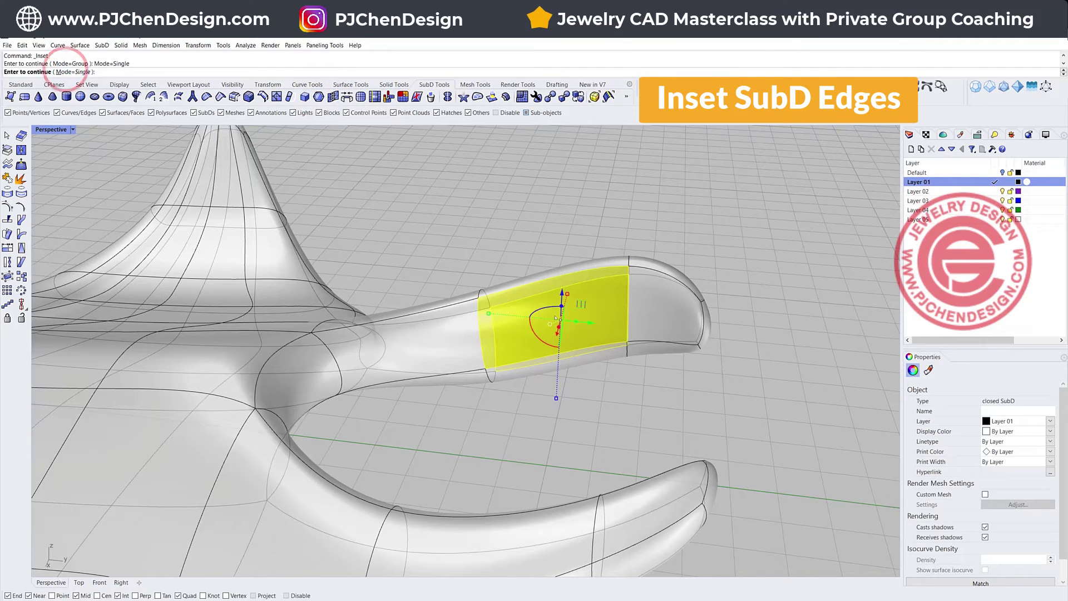
pyautogui.press('Return')
pyautogui.click(545, 331)
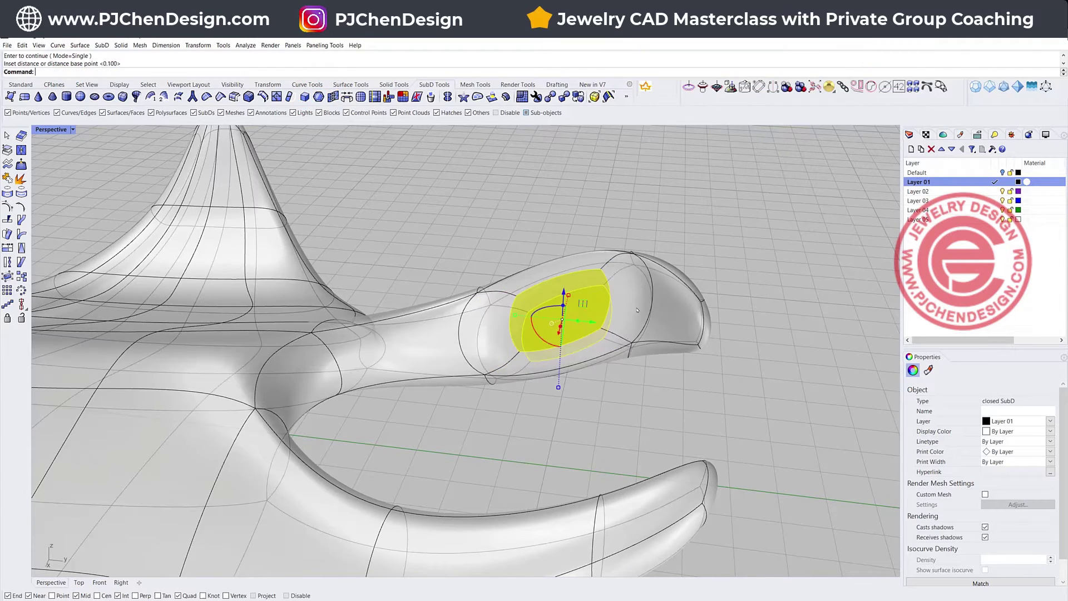
# Step: Bridge the two inset faces to open a joined hole through the horn, with the segments set to 2
pyautogui.moveTo(632, 350); pyautogui.dragTo(541, 379, button='right')
pyautogui.moveTo(355, 387); pyautogui.dragTo(558, 382, button='right')
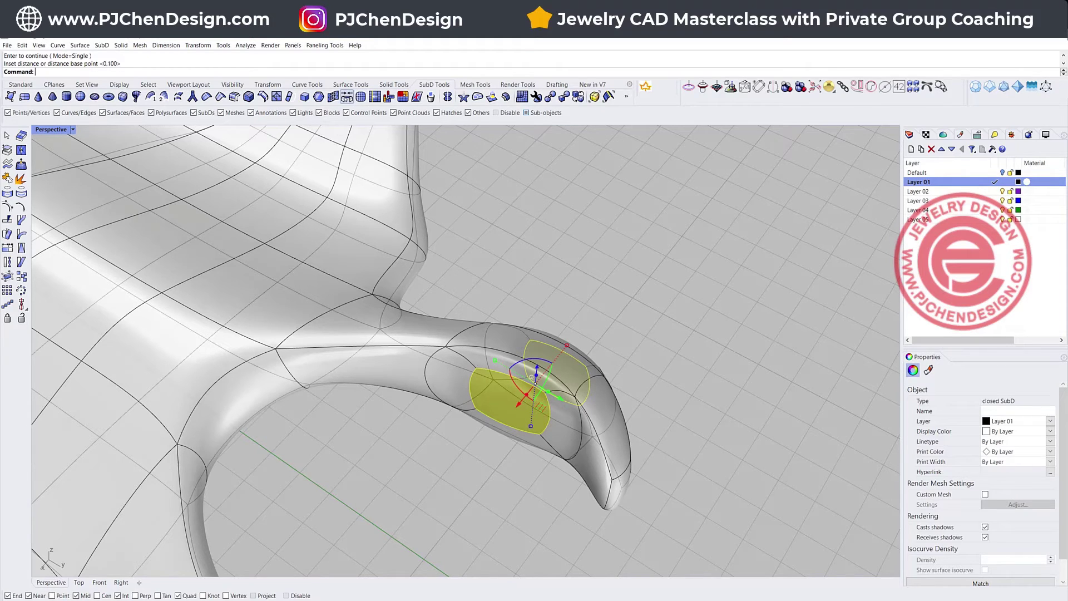
pyautogui.click(346, 97)
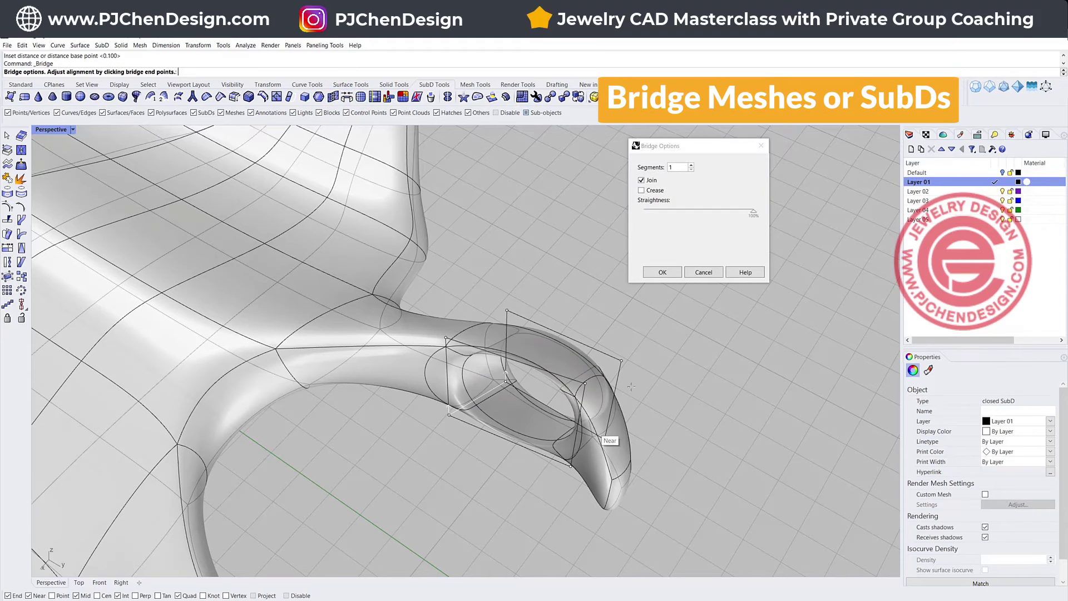
pyautogui.moveTo(569, 414); pyautogui.dragTo(512, 381, button='right')
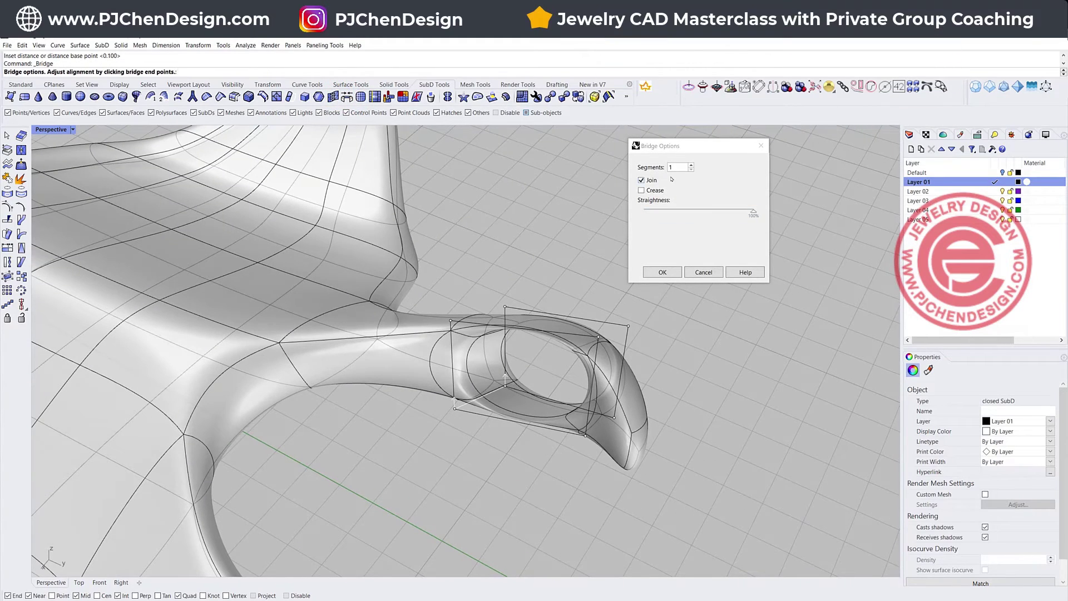
pyautogui.click(693, 166)
pyautogui.click(656, 270)
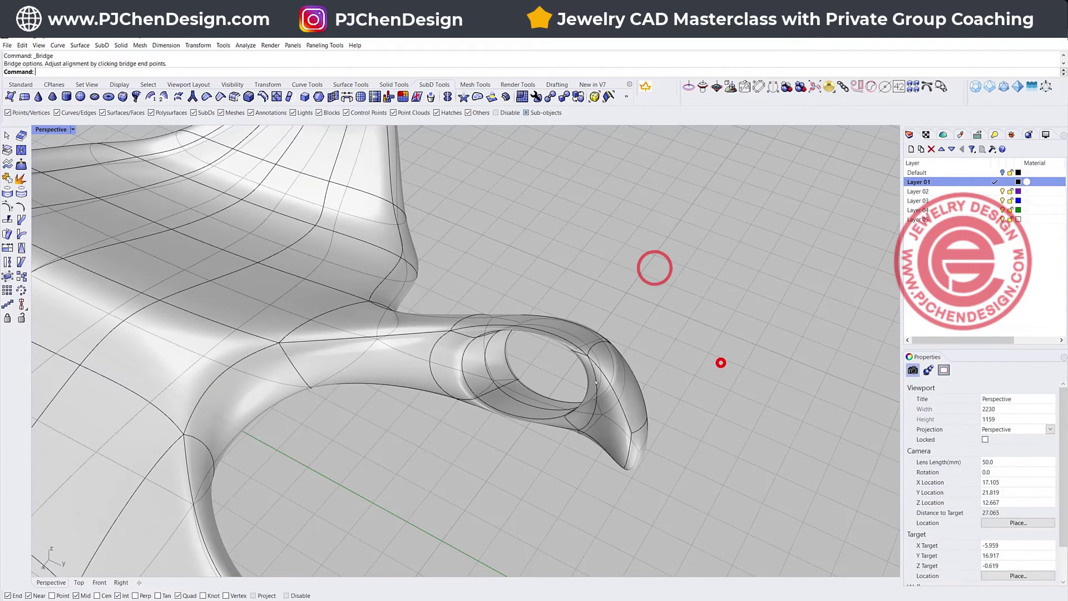
# Step: Select the edge loop midway inside the horn's hole and scale it down to round off the inner wall
pyautogui.moveTo(720, 362); pyautogui.dragTo(494, 365, button='right')
pyautogui.click(477, 355)
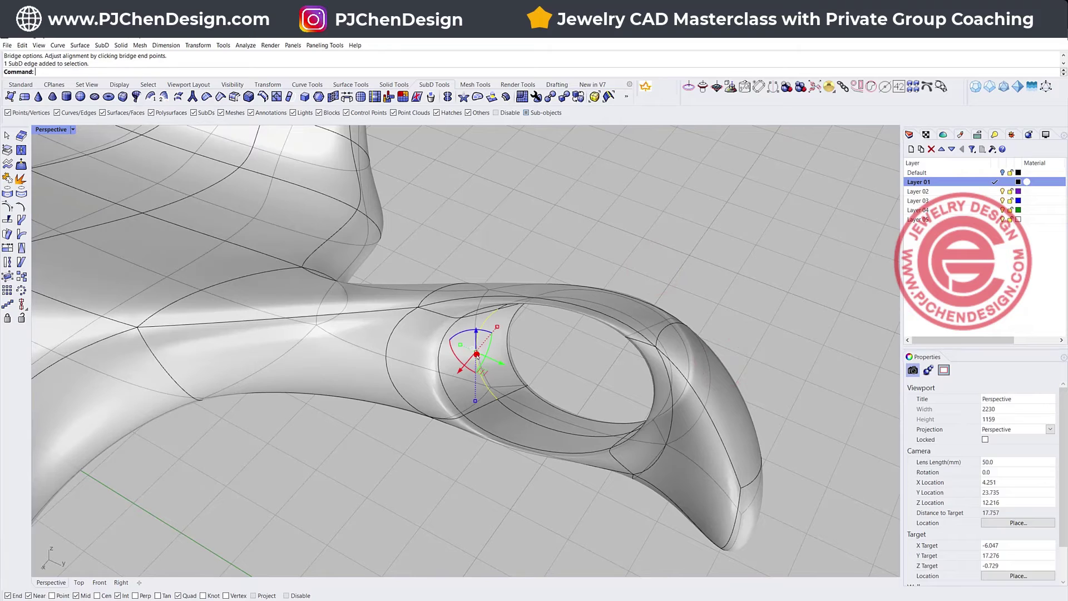
pyautogui.doubleClick(517, 416)
pyautogui.moveTo(448, 314); pyautogui.dragTo(499, 362)
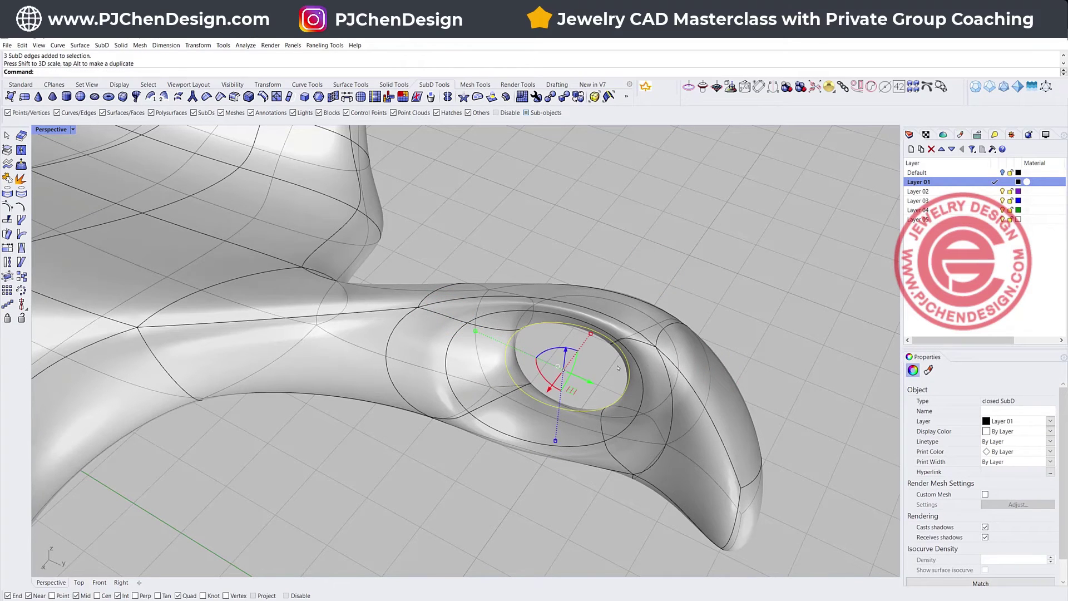
# Step: Examine the horn with the hole from below, above and afar, comparing its shape with the opposite horn
pyautogui.moveTo(637, 362); pyautogui.dragTo(353, 245, button='right')
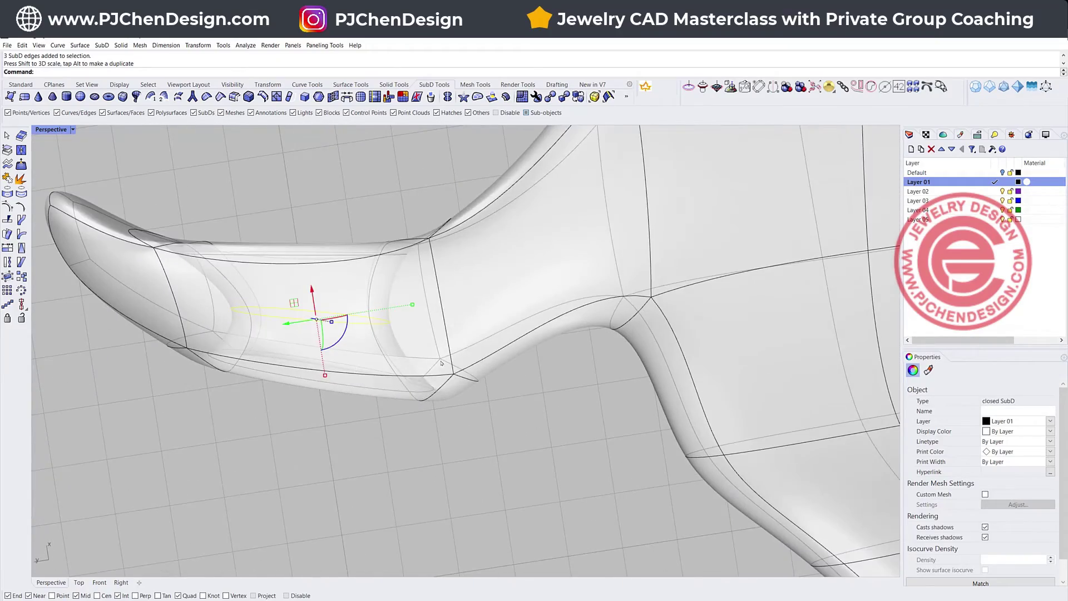
pyautogui.scroll(-8, 443, 367)
pyautogui.moveTo(668, 412); pyautogui.dragTo(534, 327, button='right')
pyautogui.scroll(6, 534, 327)
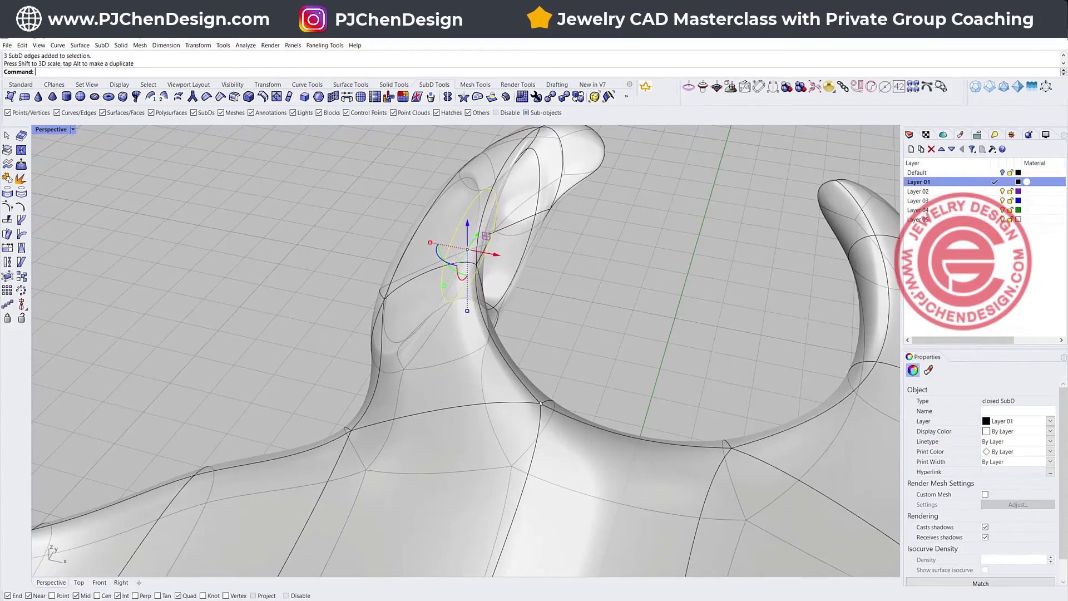
pyautogui.scroll(-5, 541, 405)
pyautogui.scroll(3, 537, 506)
pyautogui.scroll(-6, 543, 477)
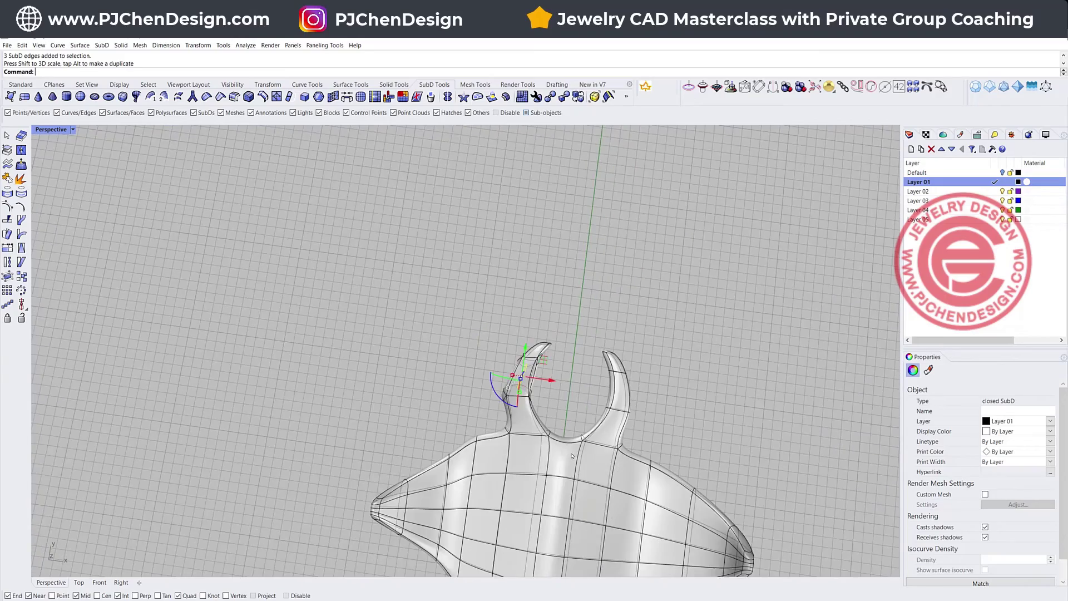
pyautogui.moveTo(468, 445); pyautogui.dragTo(509, 361, button='right')
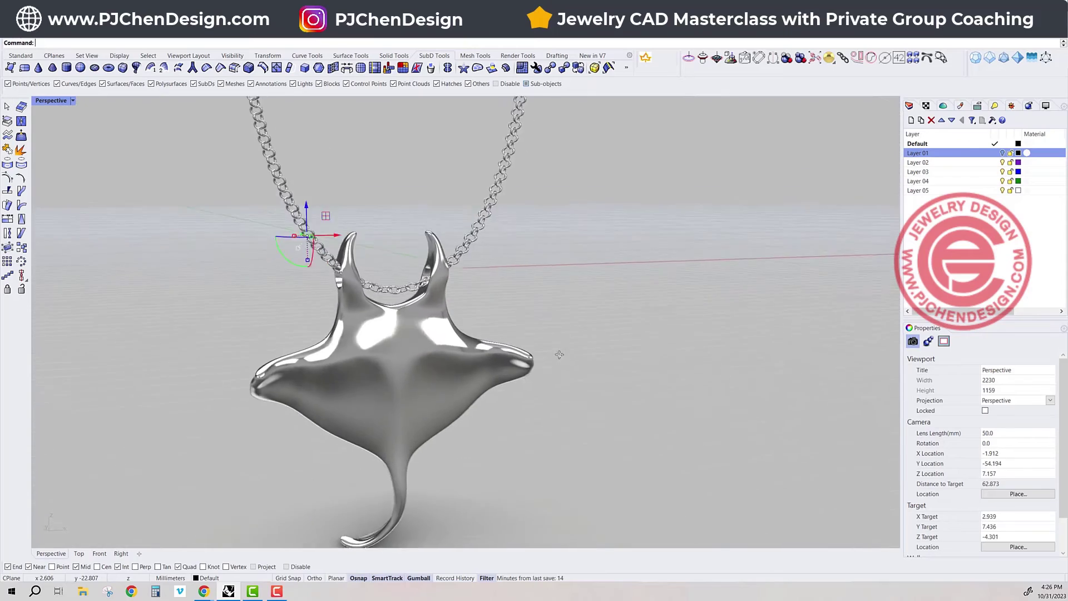